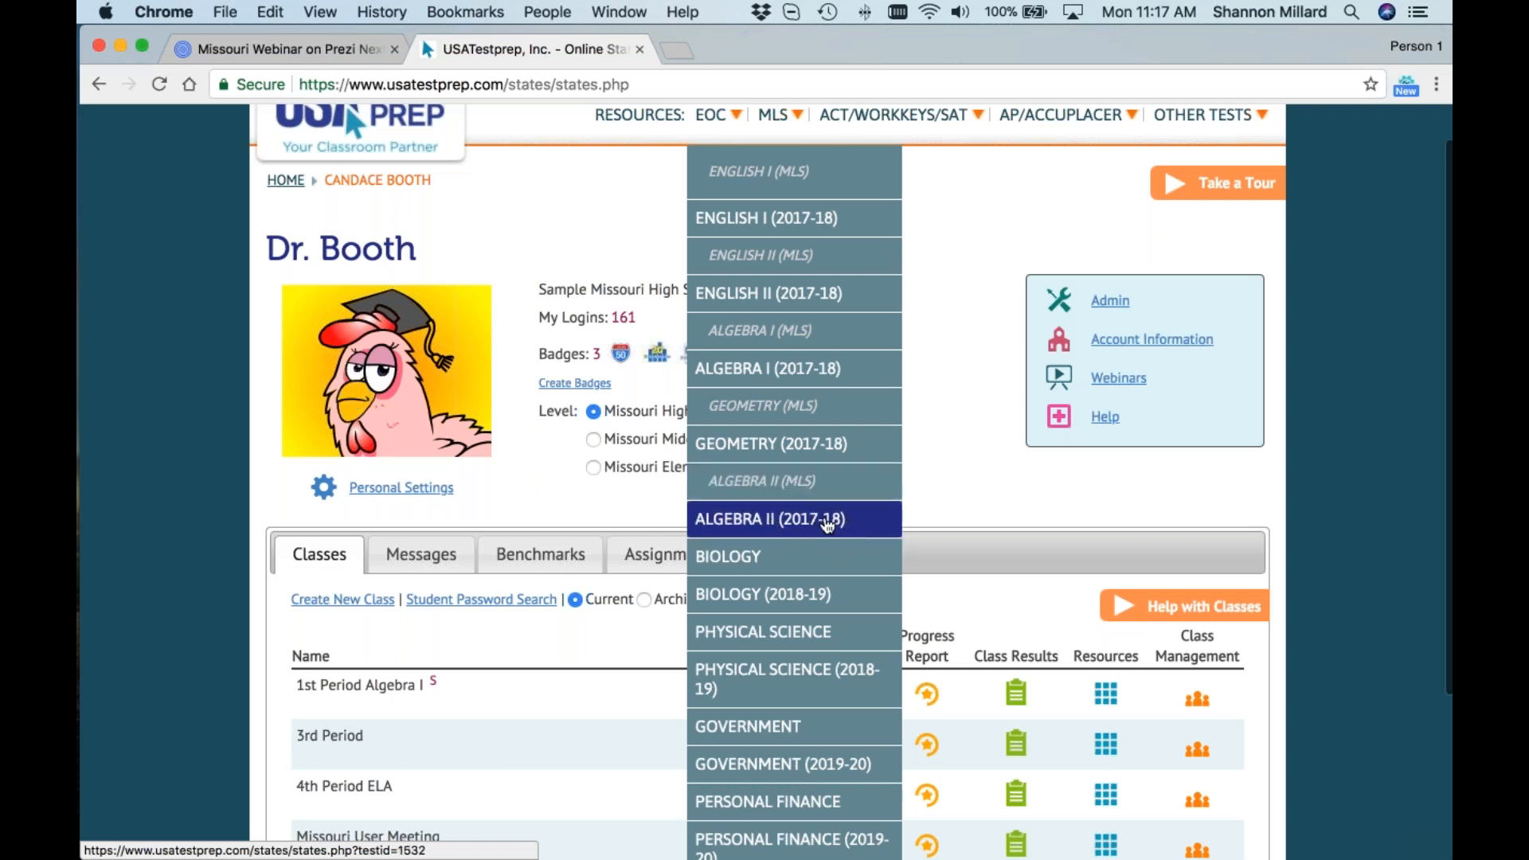
- Look through the available EOC tests and open the teacher resources for Physical Science
{"action": "scroll", "coordinate": [820, 593], "scroll_direction": "down", "scroll_amount": 3}
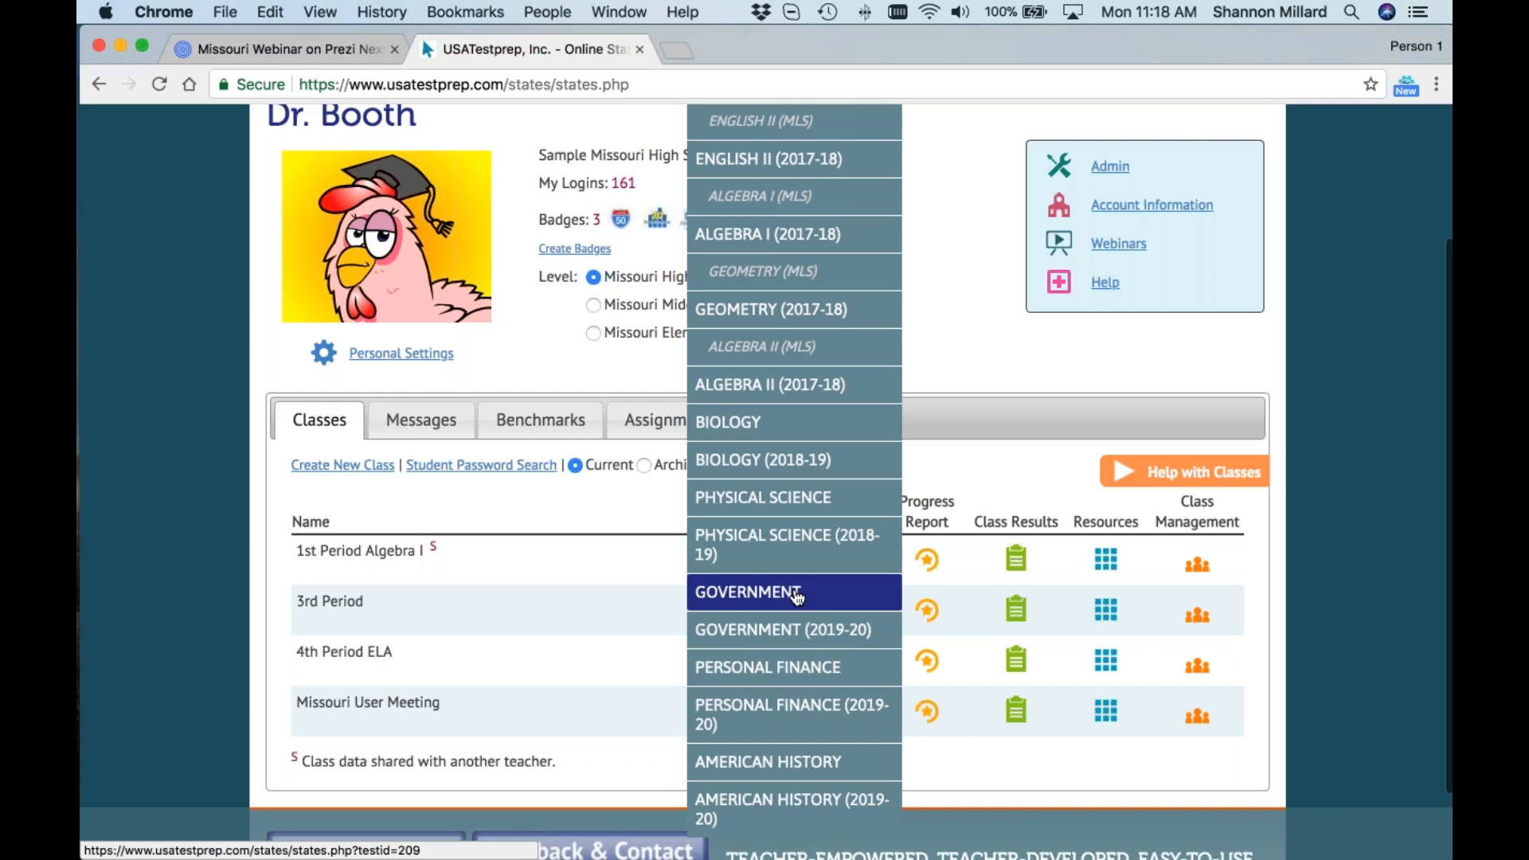
{"action": "scroll", "coordinate": [810, 556], "scroll_direction": "up", "scroll_amount": 1}
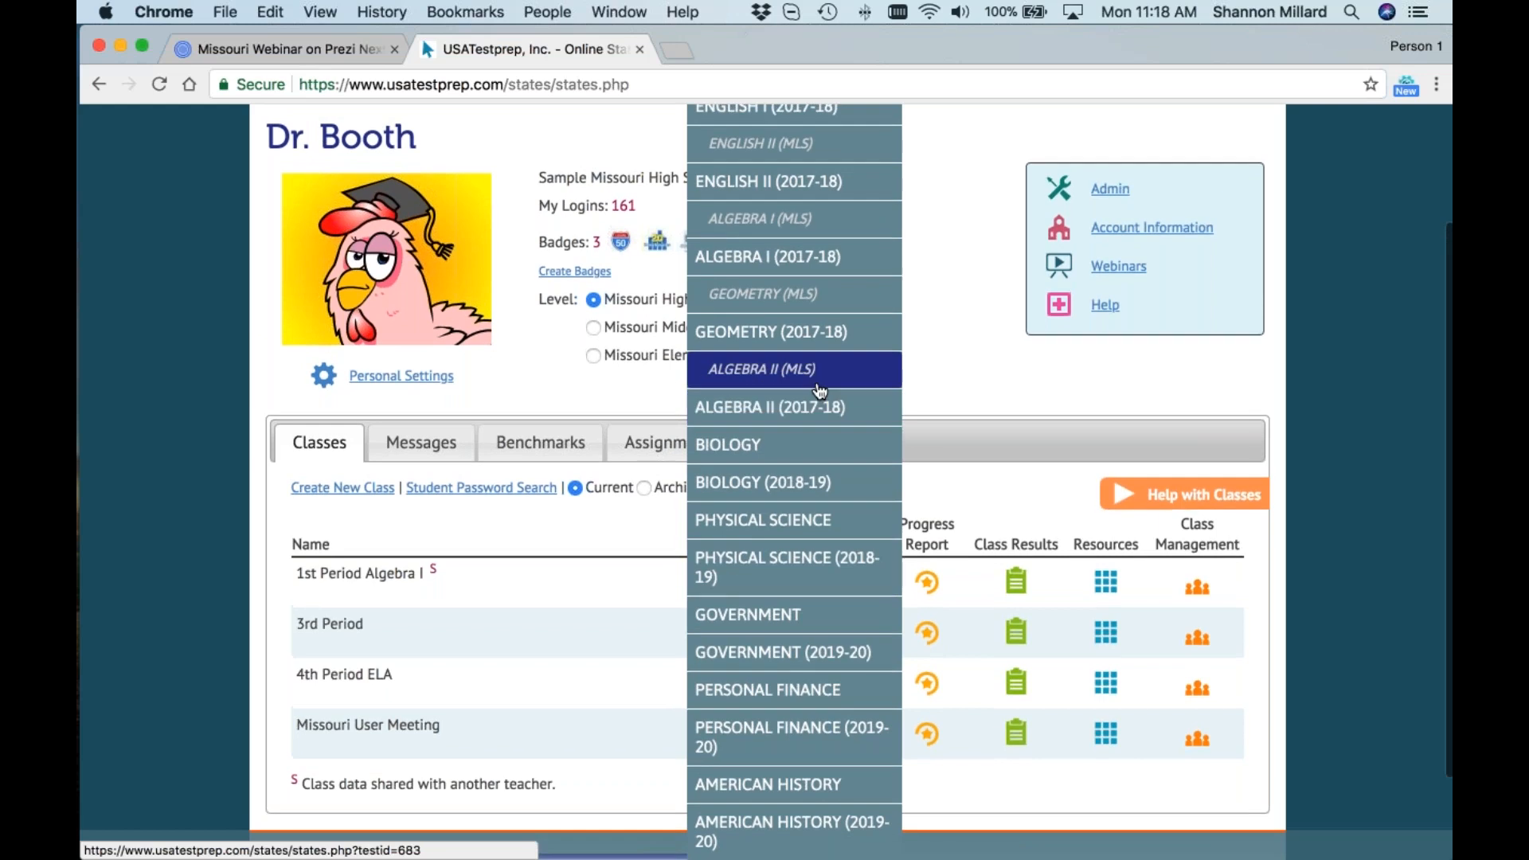
{"action": "scroll", "coordinate": [868, 386], "scroll_direction": "down", "scroll_amount": 1}
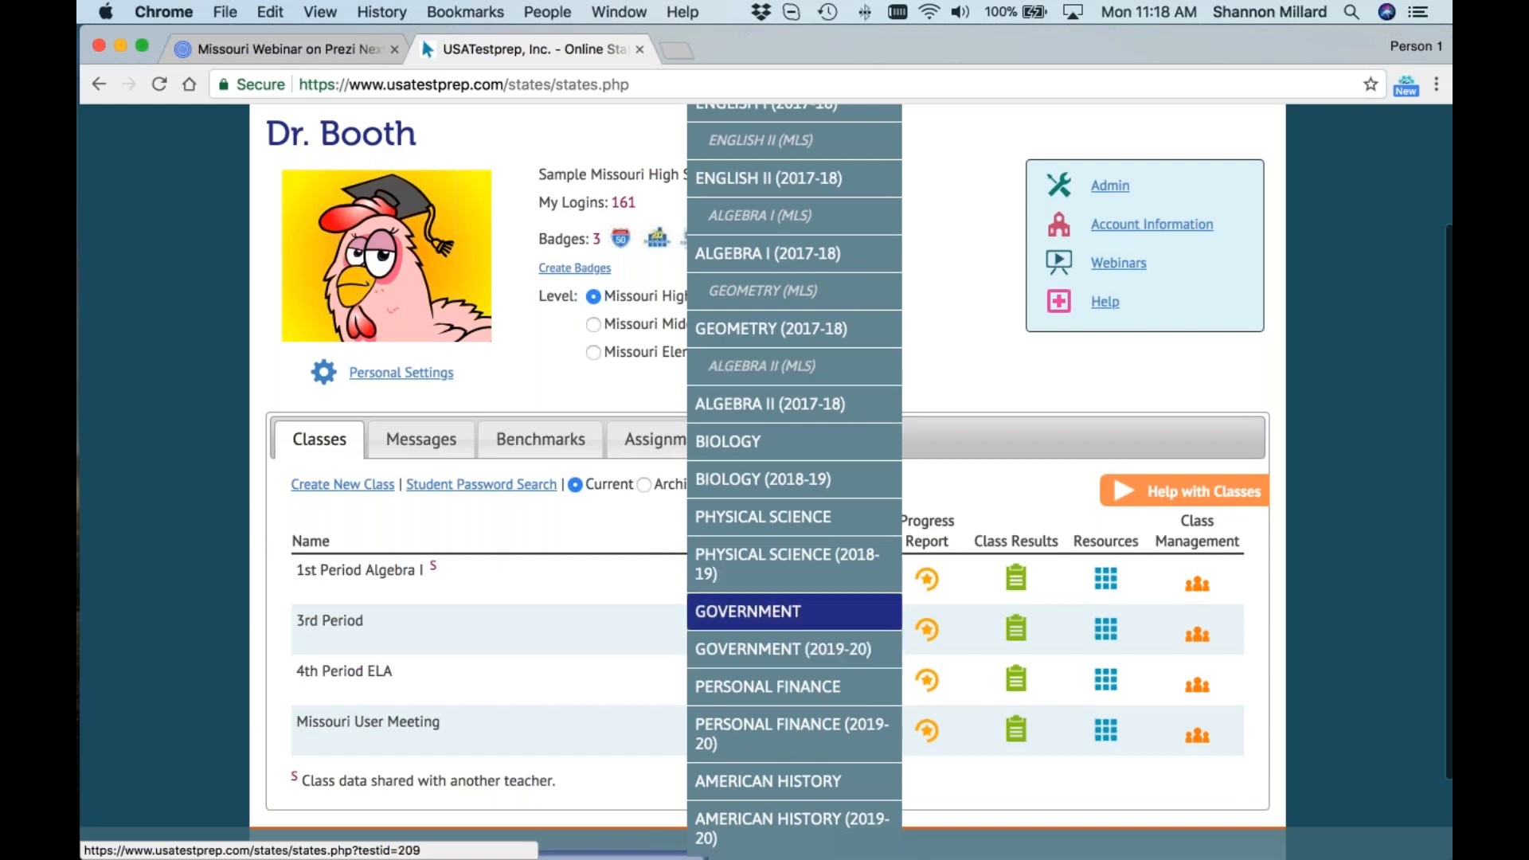
{"action": "scroll", "coordinate": [983, 370], "scroll_direction": "up", "scroll_amount": 4}
{"action": "mouse_move", "coordinate": [773, 160]}
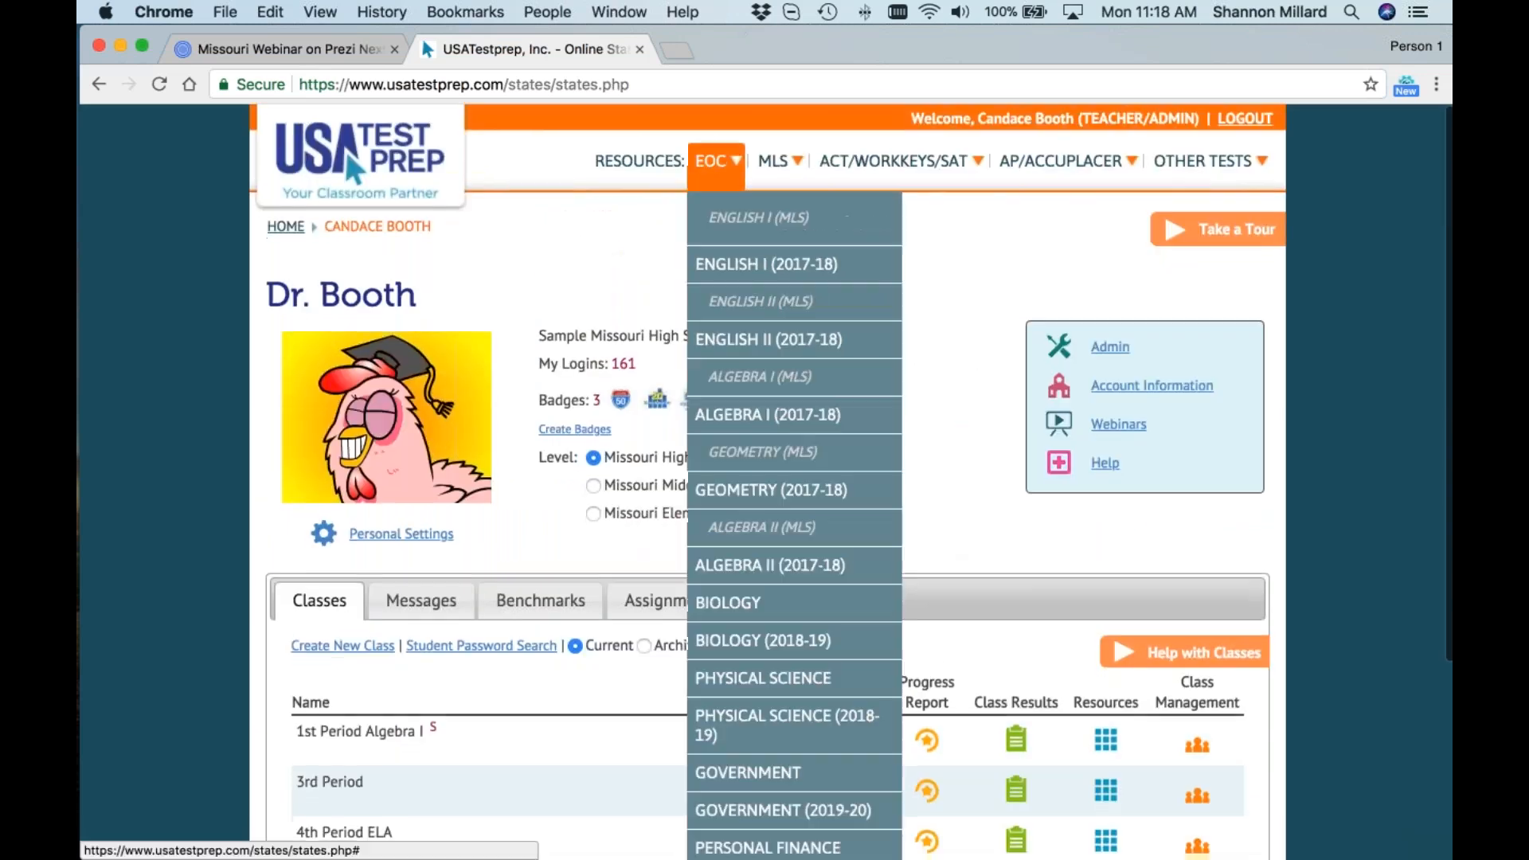
{"action": "left_click", "coordinate": [796, 685]}
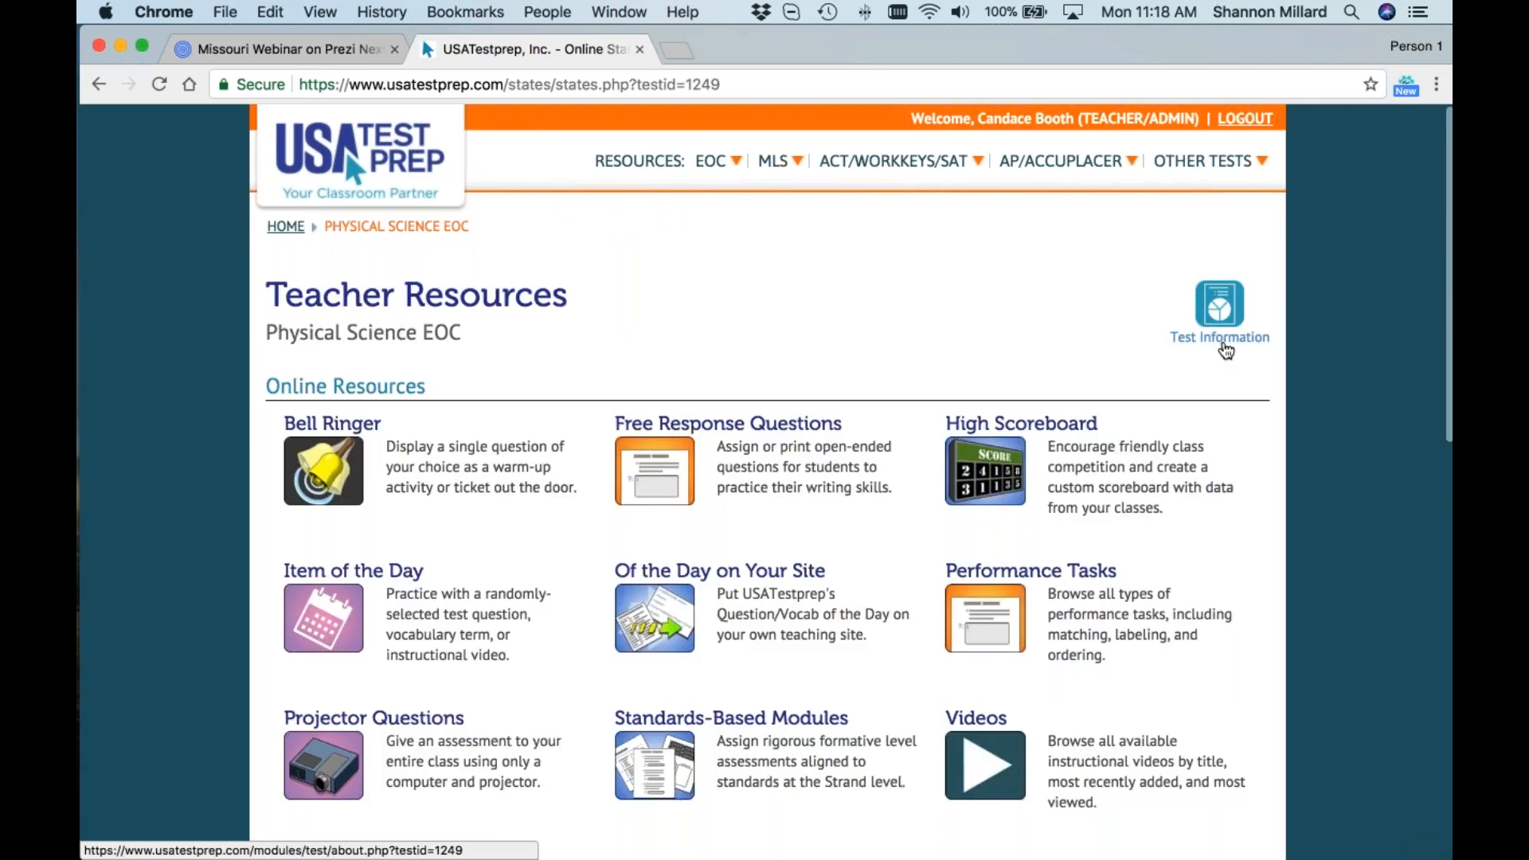
- Open the test information for Physical Science EOC and examine its item counts
{"action": "left_click", "coordinate": [1202, 344]}
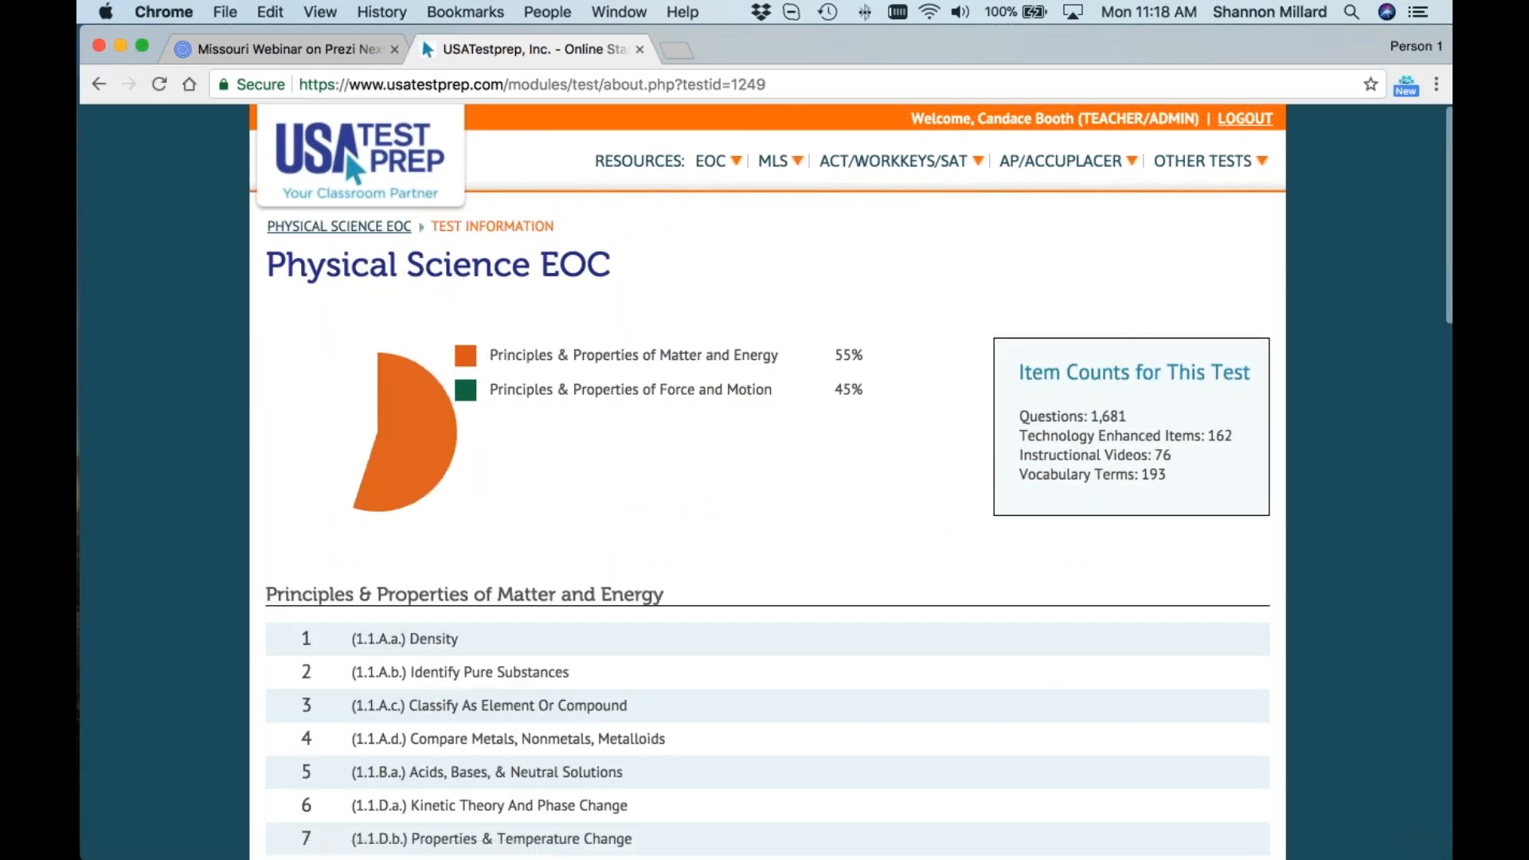
{"action": "double_click", "coordinate": [1039, 372]}
{"action": "left_click_drag", "start_coordinate": [1039, 372], "coordinate": [1241, 493]}
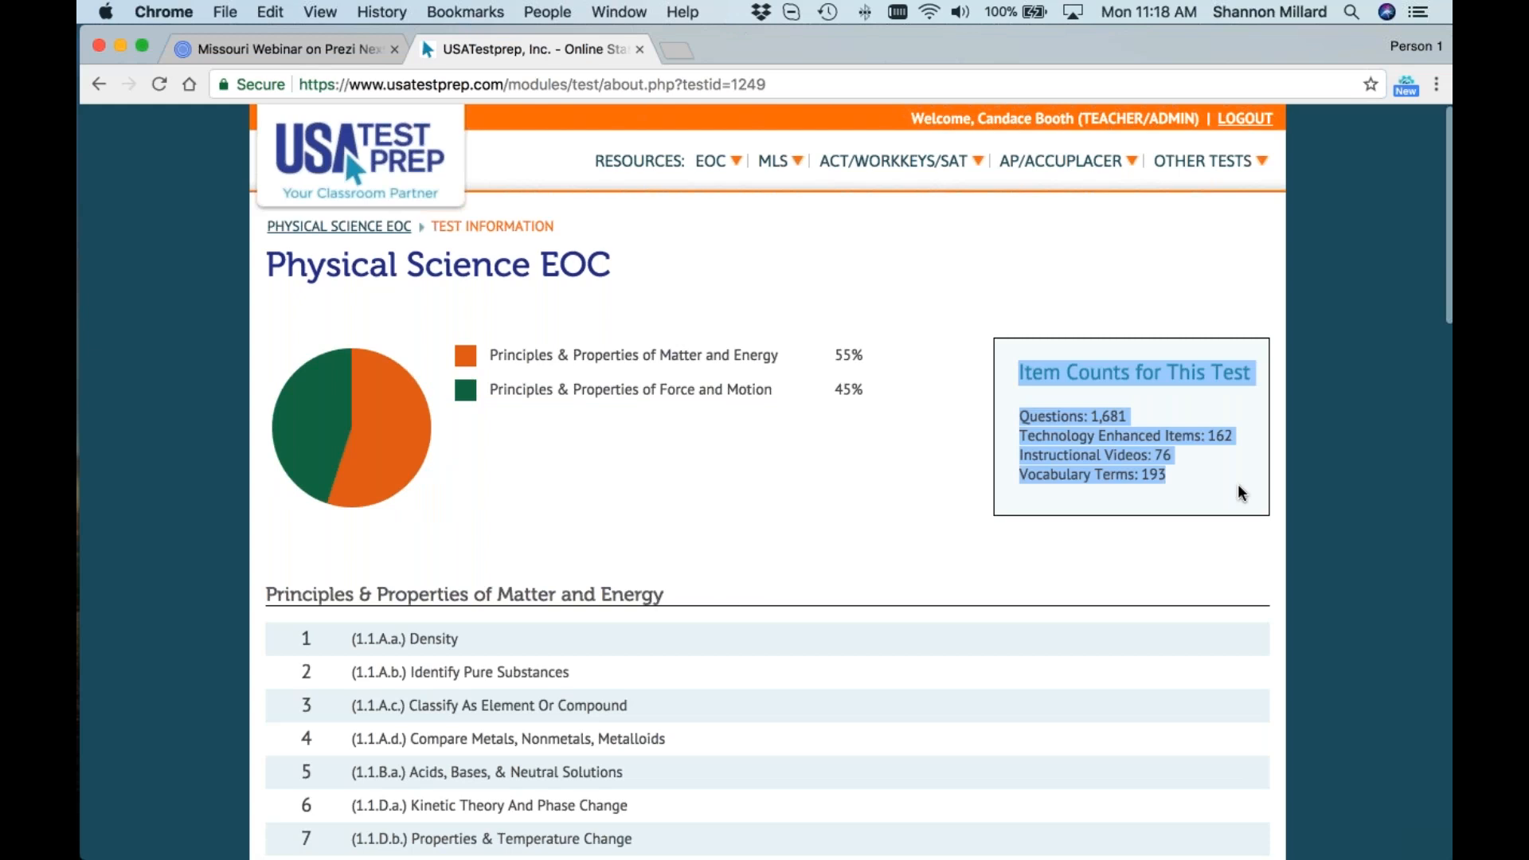
{"action": "left_click", "coordinate": [1182, 494]}
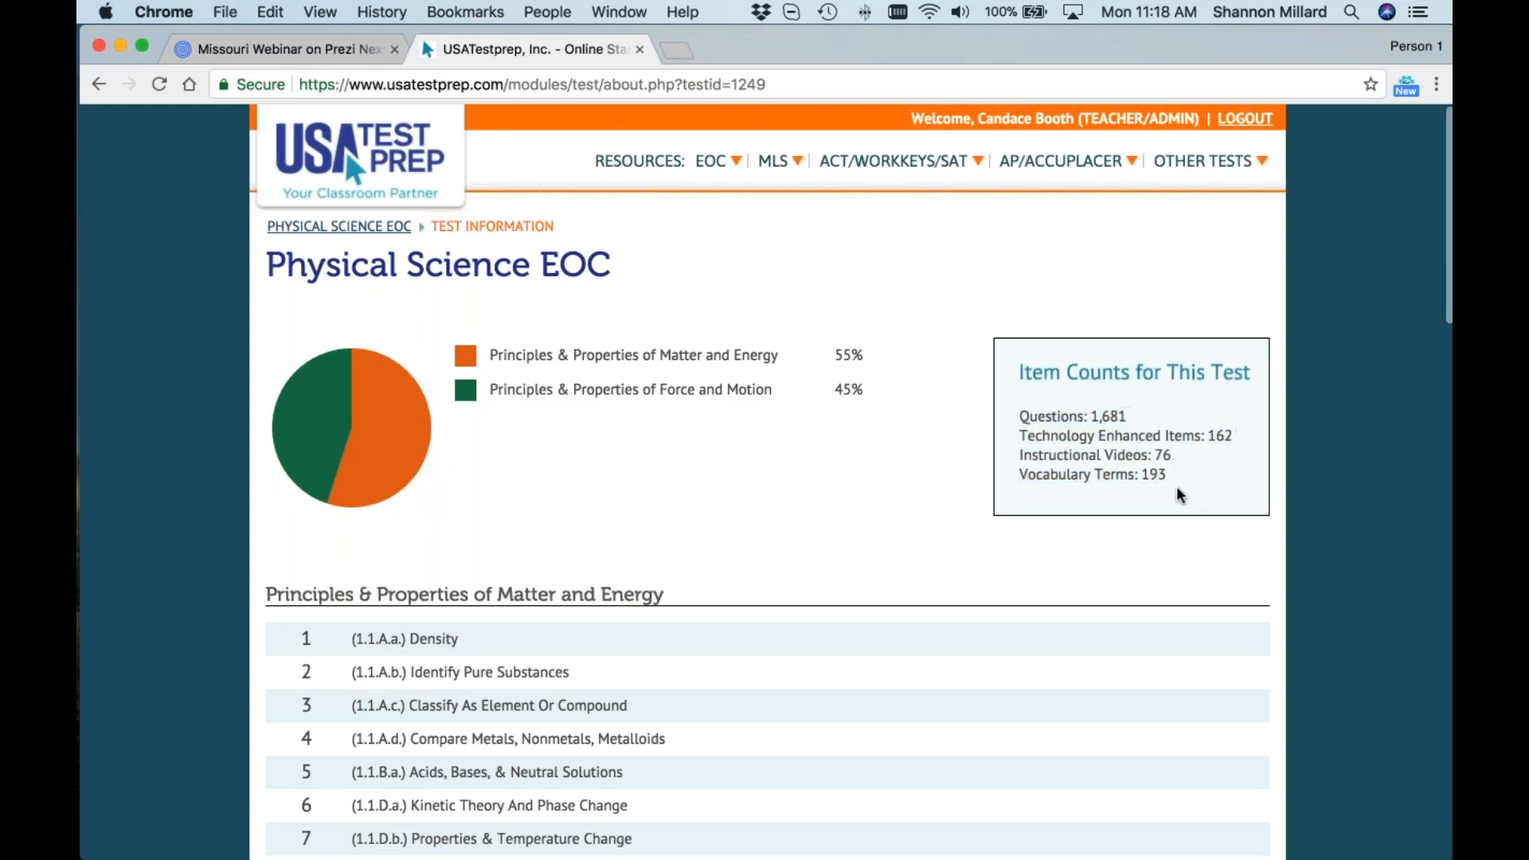
- Return to the home page and show the second page of the benchmarks list
{"action": "left_click", "coordinate": [359, 159]}
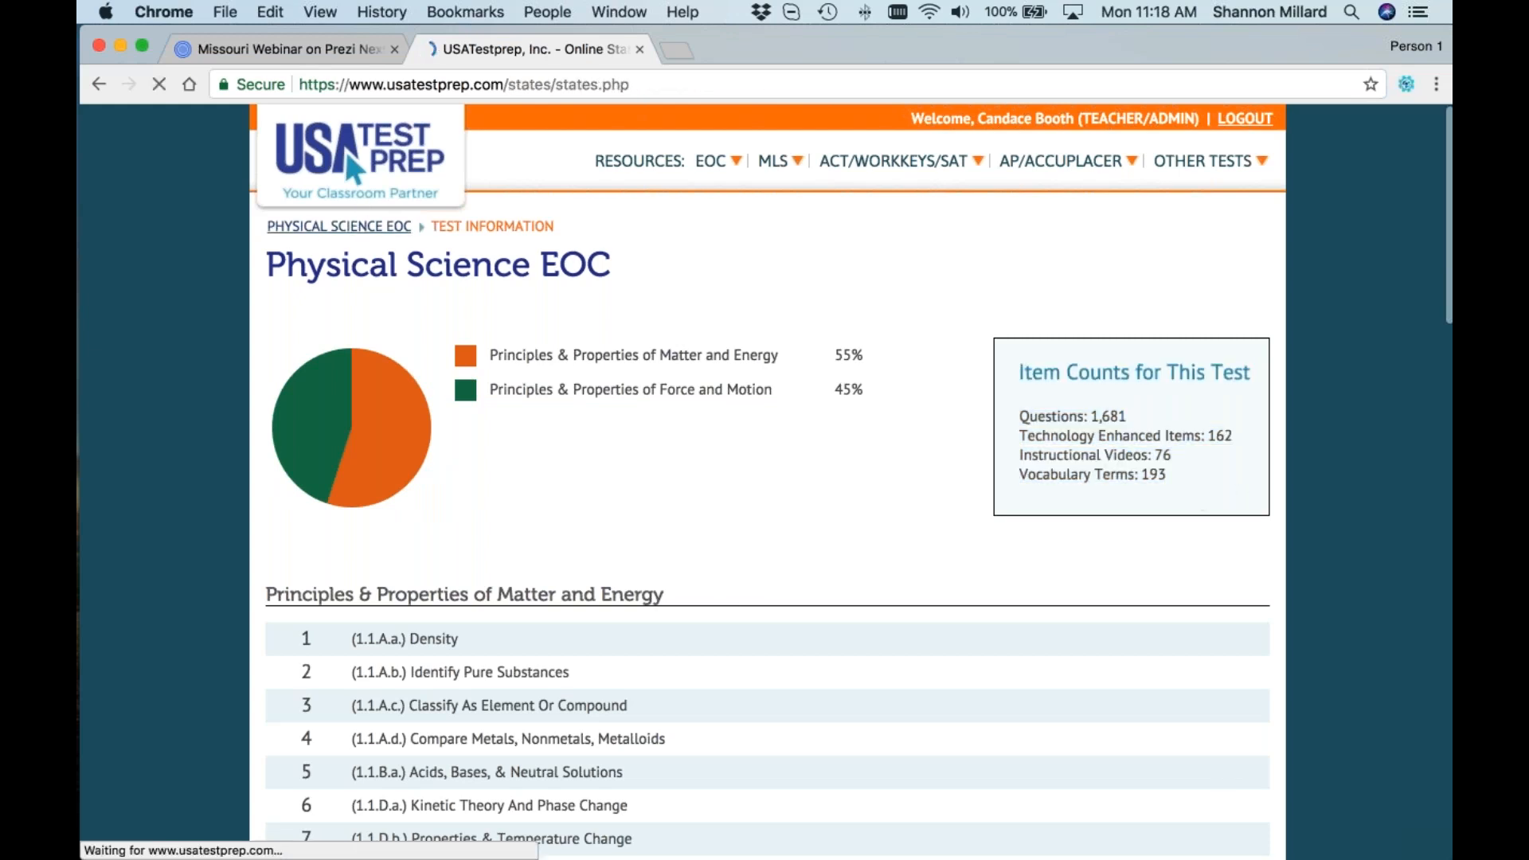
{"action": "scroll", "coordinate": [585, 480], "scroll_direction": "down", "scroll_amount": 3}
{"action": "left_click", "coordinate": [537, 481]}
{"action": "scroll", "coordinate": [696, 524], "scroll_direction": "down", "scroll_amount": 5}
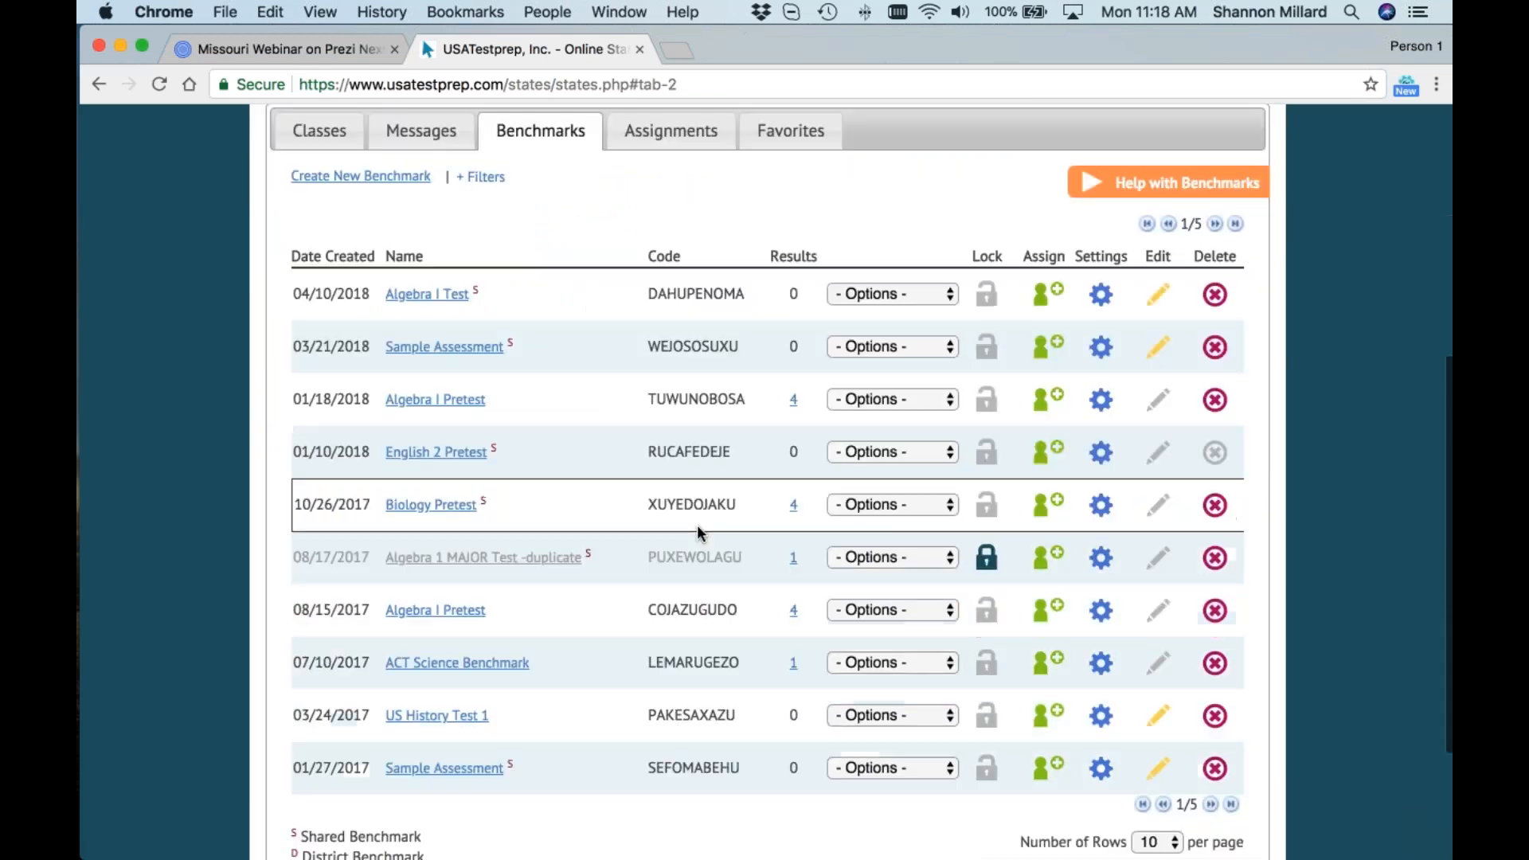
{"action": "left_click", "coordinate": [1215, 139]}
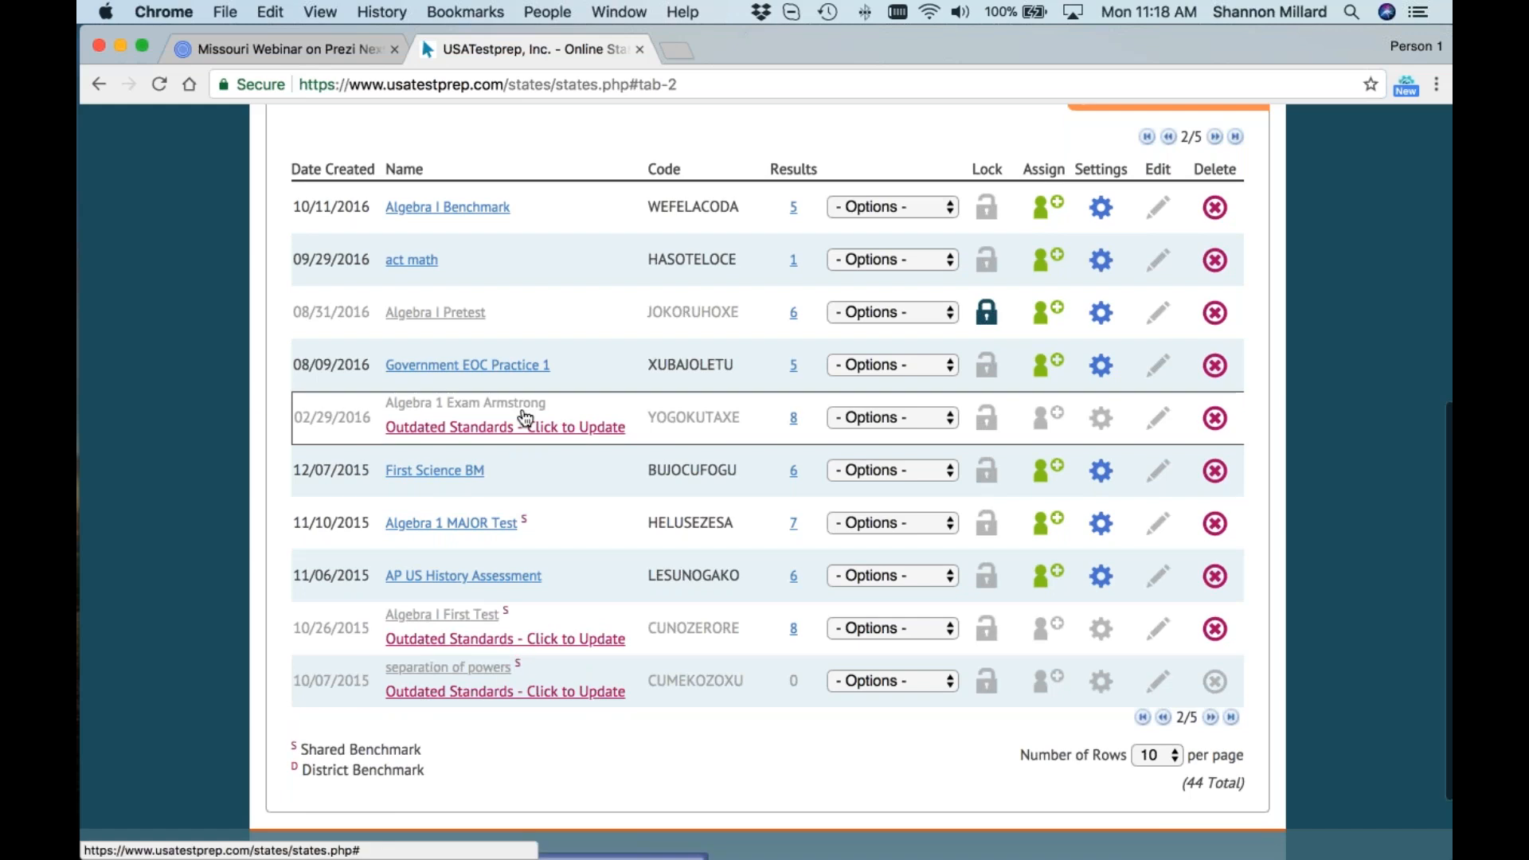
- Examine which actions and options are available for the outdated Algebra 1 exam benchmark dated 02/29/2016
{"action": "left_click", "coordinate": [1050, 419]}
{"action": "left_click", "coordinate": [1005, 536]}
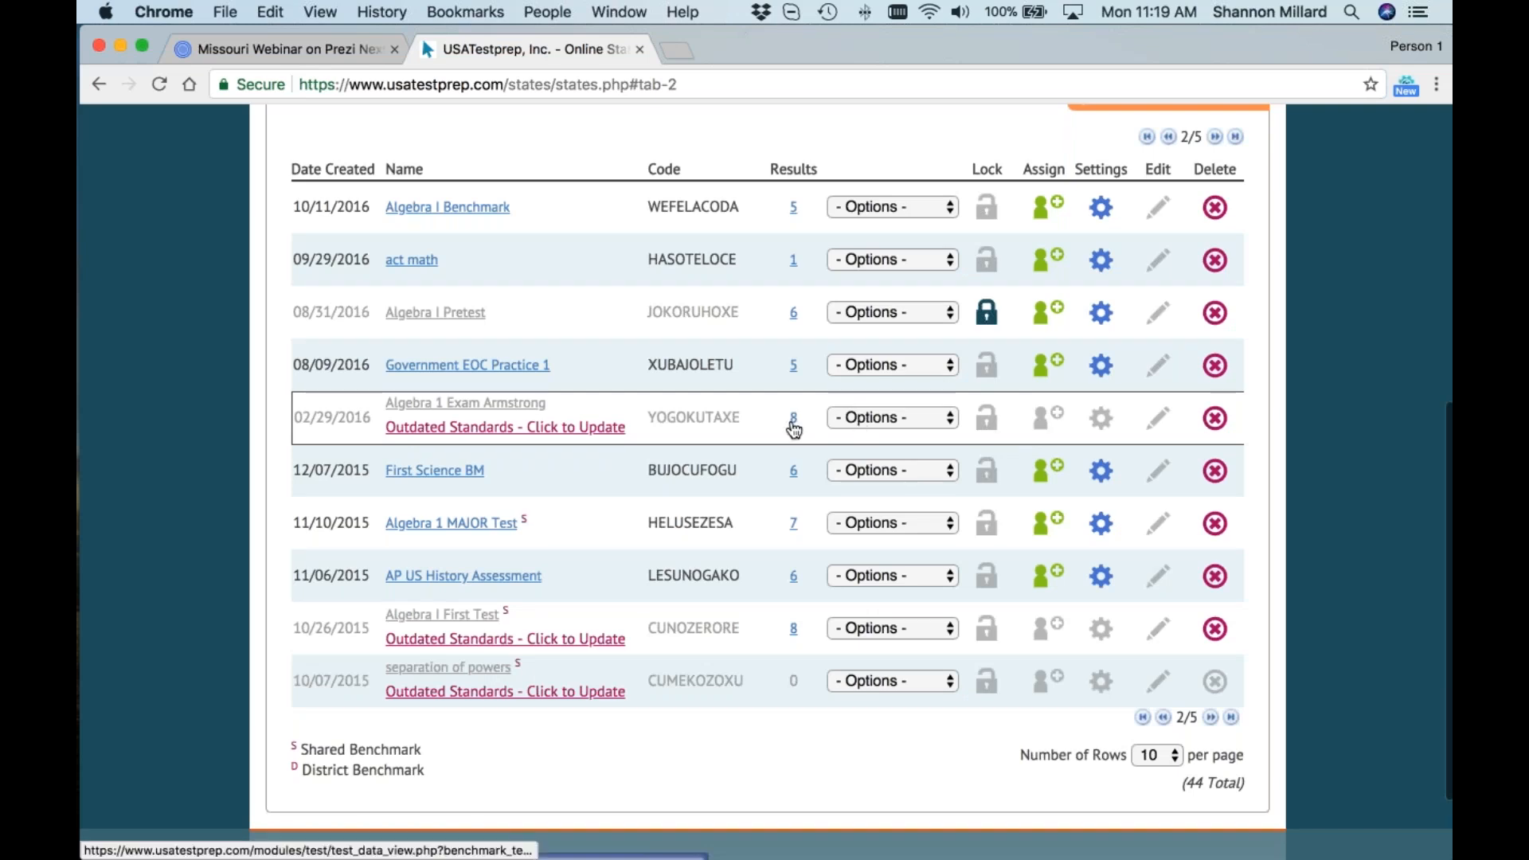
{"action": "left_click", "coordinate": [844, 417]}
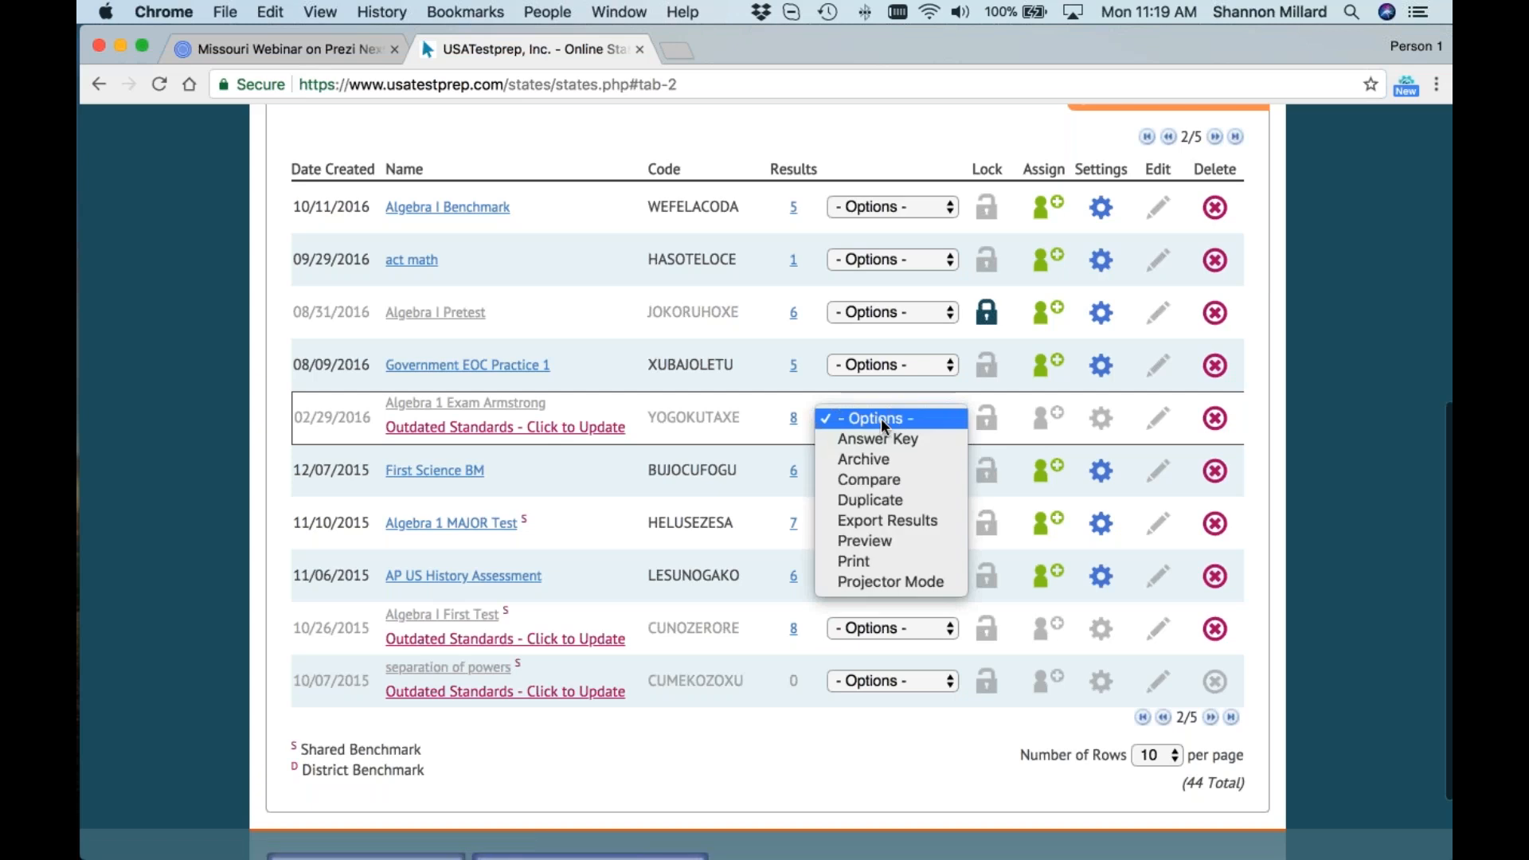
{"action": "left_click", "coordinate": [639, 418]}
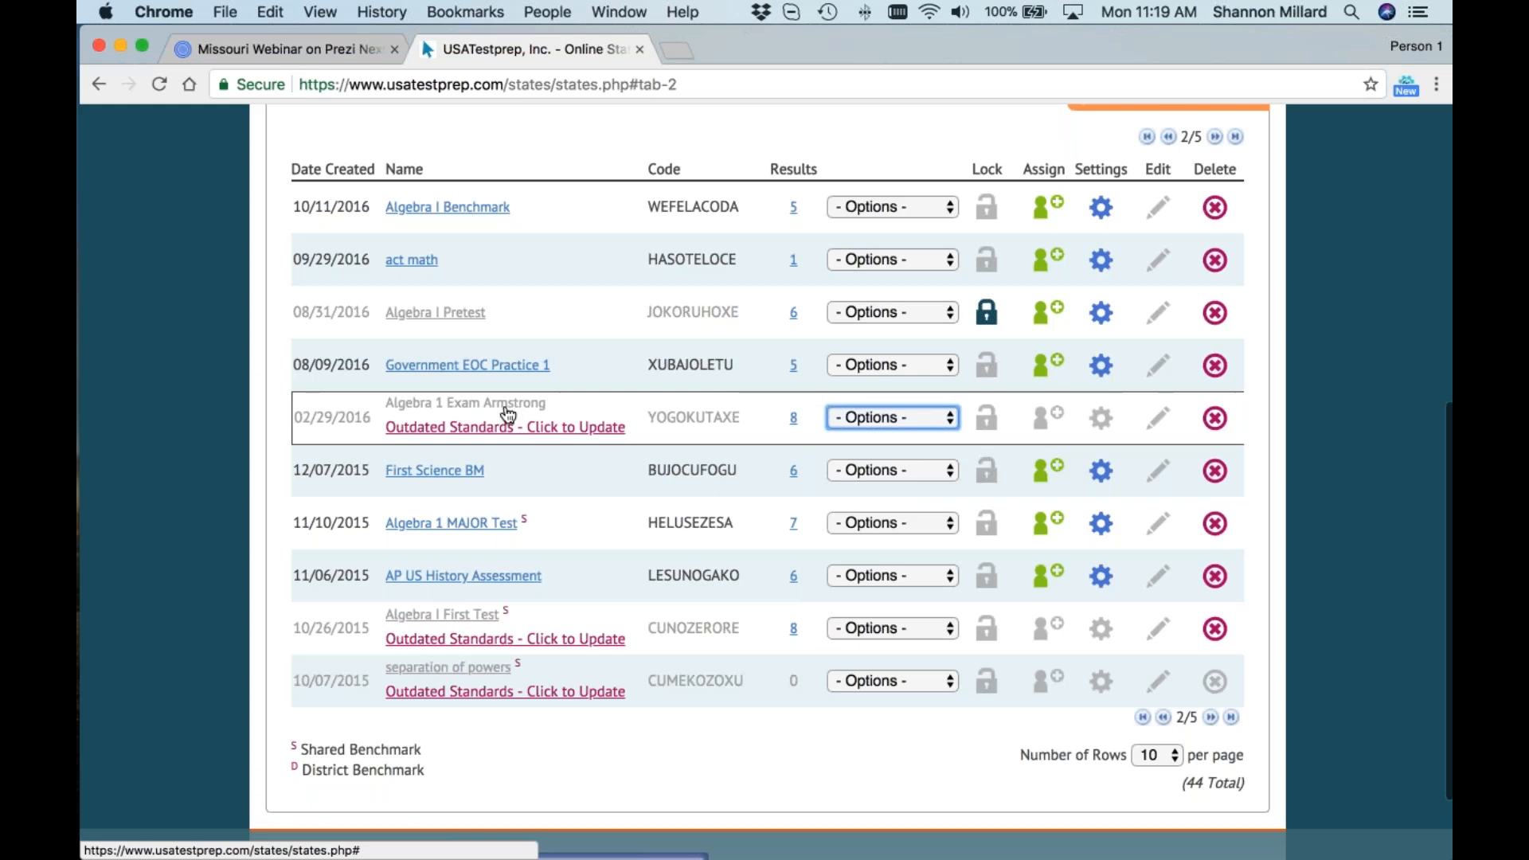
- View the details of the Algebra I First Test benchmark, examine its DOK, strand and expectations breakdowns, and close them
{"action": "left_click", "coordinate": [469, 615]}
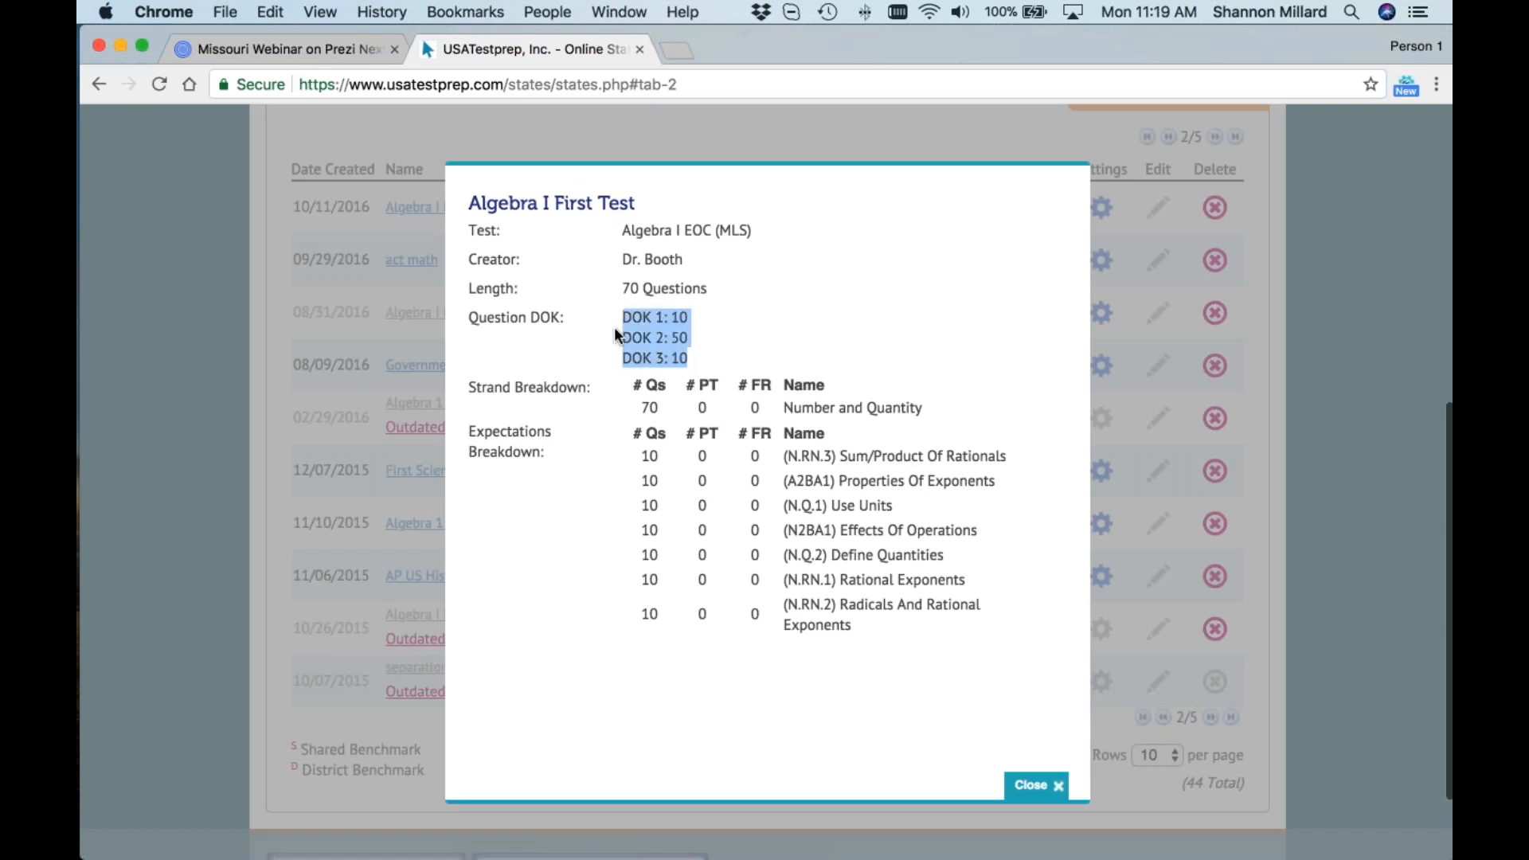
{"action": "left_click_drag", "start_coordinate": [888, 622], "coordinate": [468, 387]}
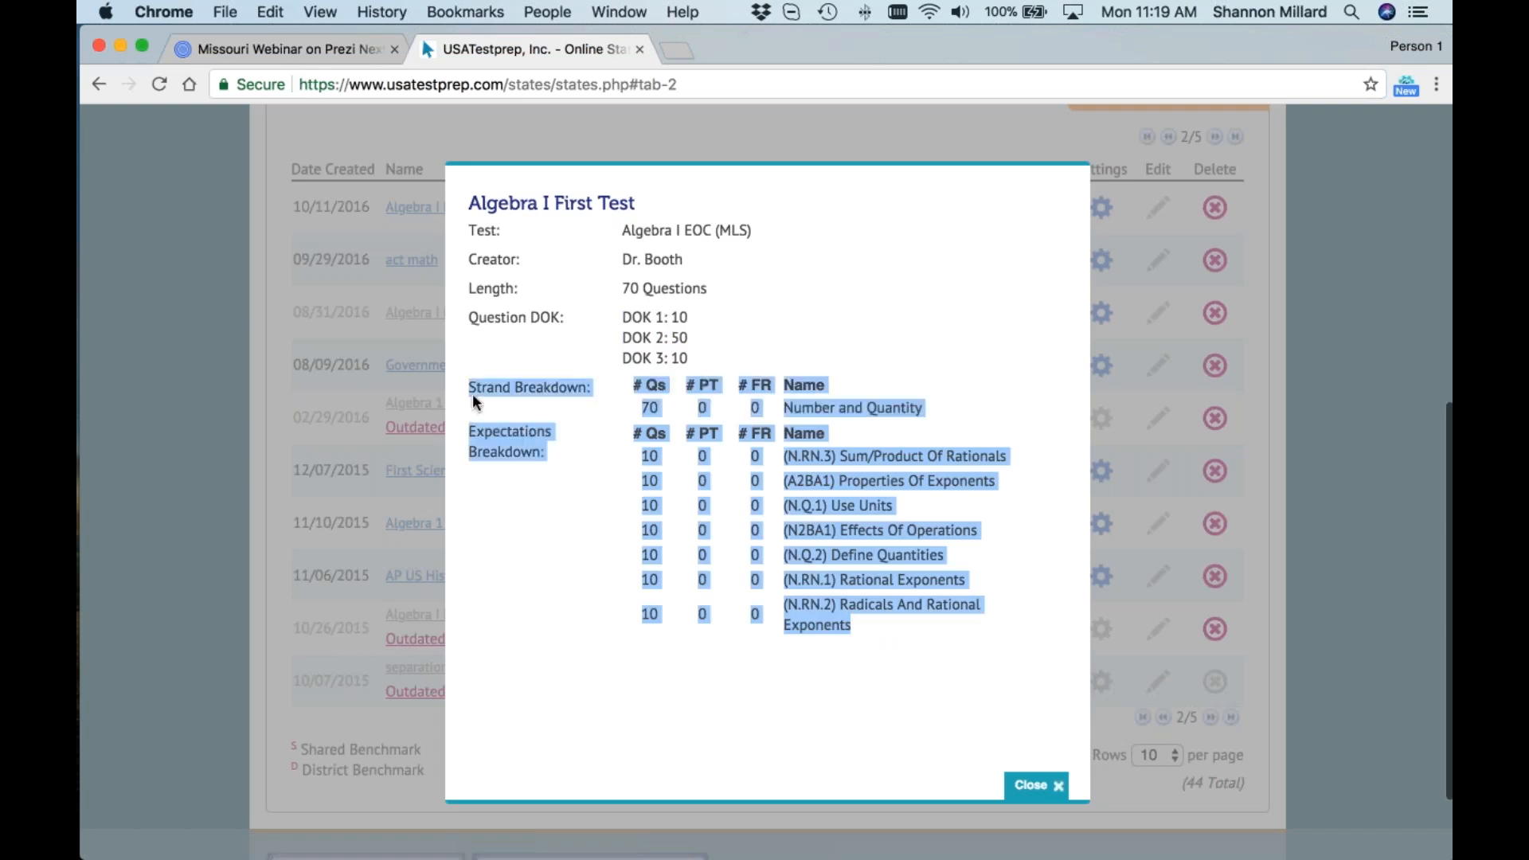
{"action": "left_click", "coordinate": [880, 647]}
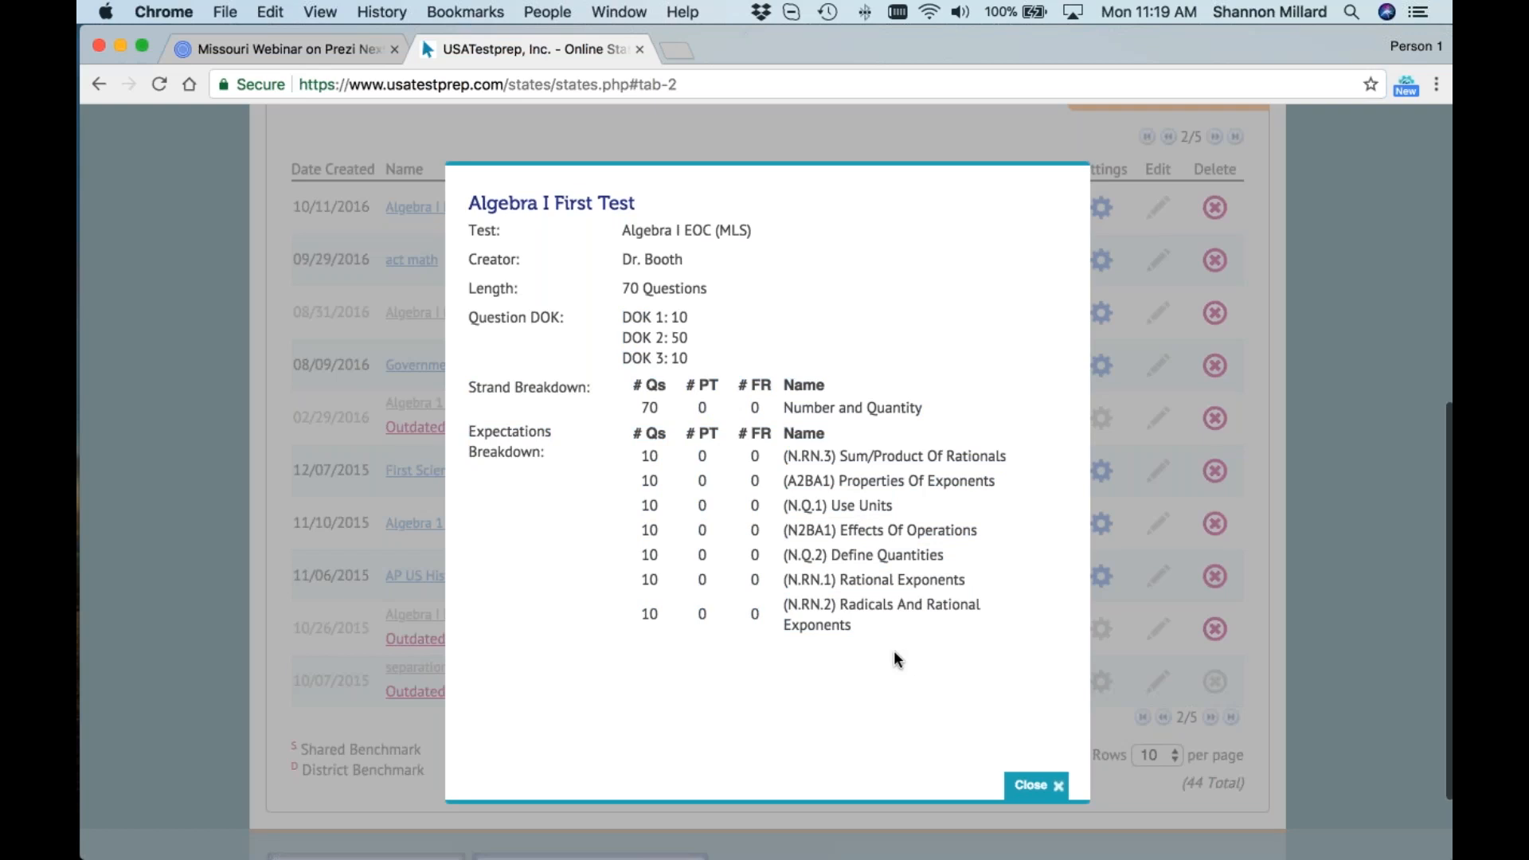
{"action": "key", "text": "Escape"}
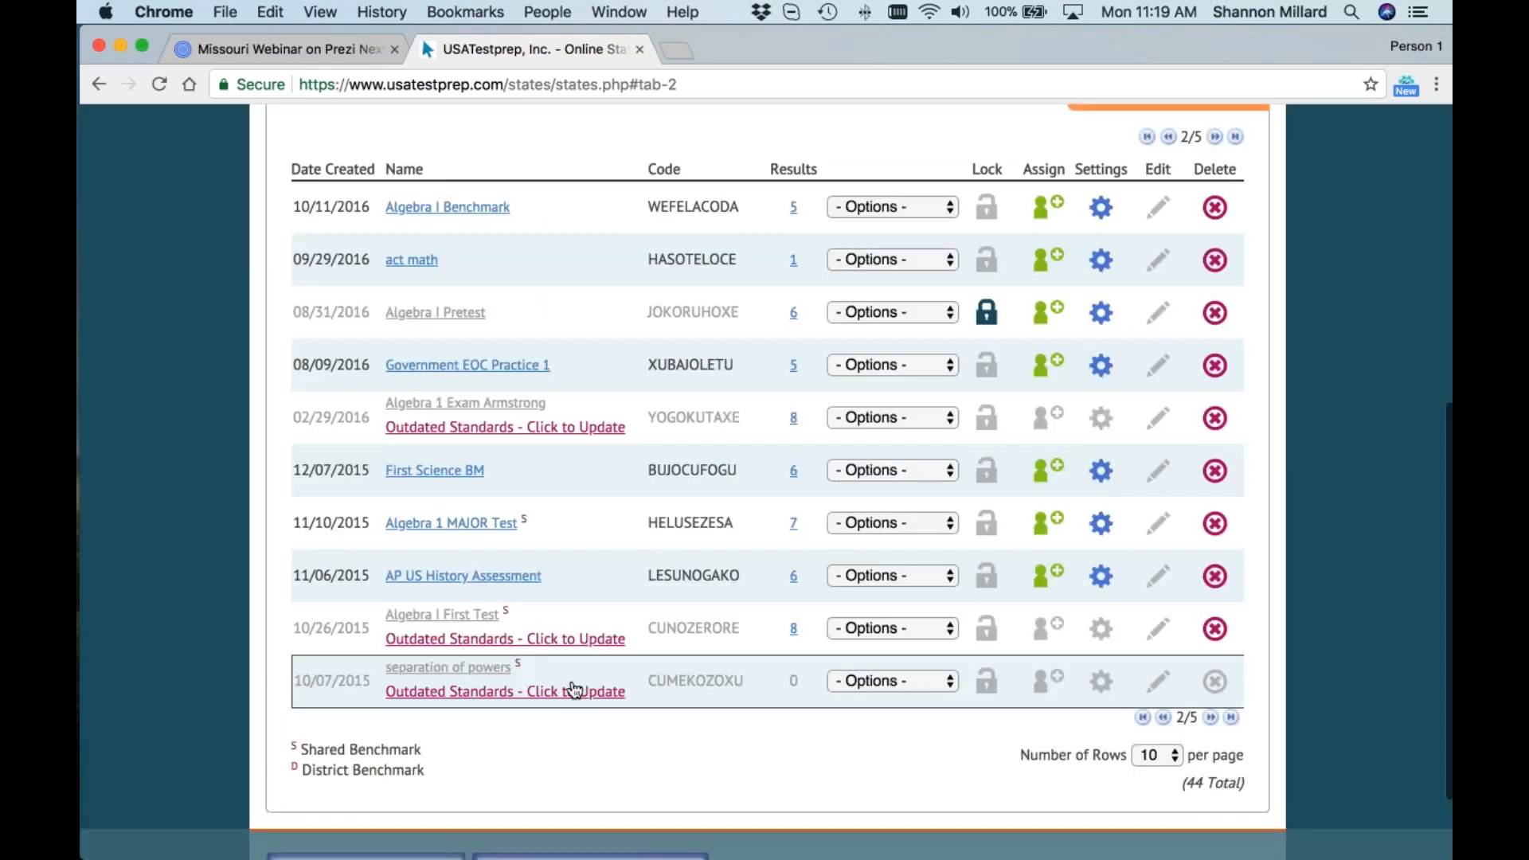
- Start updating the outdated Algebra I First Test benchmark to the new standards and review its item count and conversion notices
{"action": "left_click", "coordinate": [557, 641]}
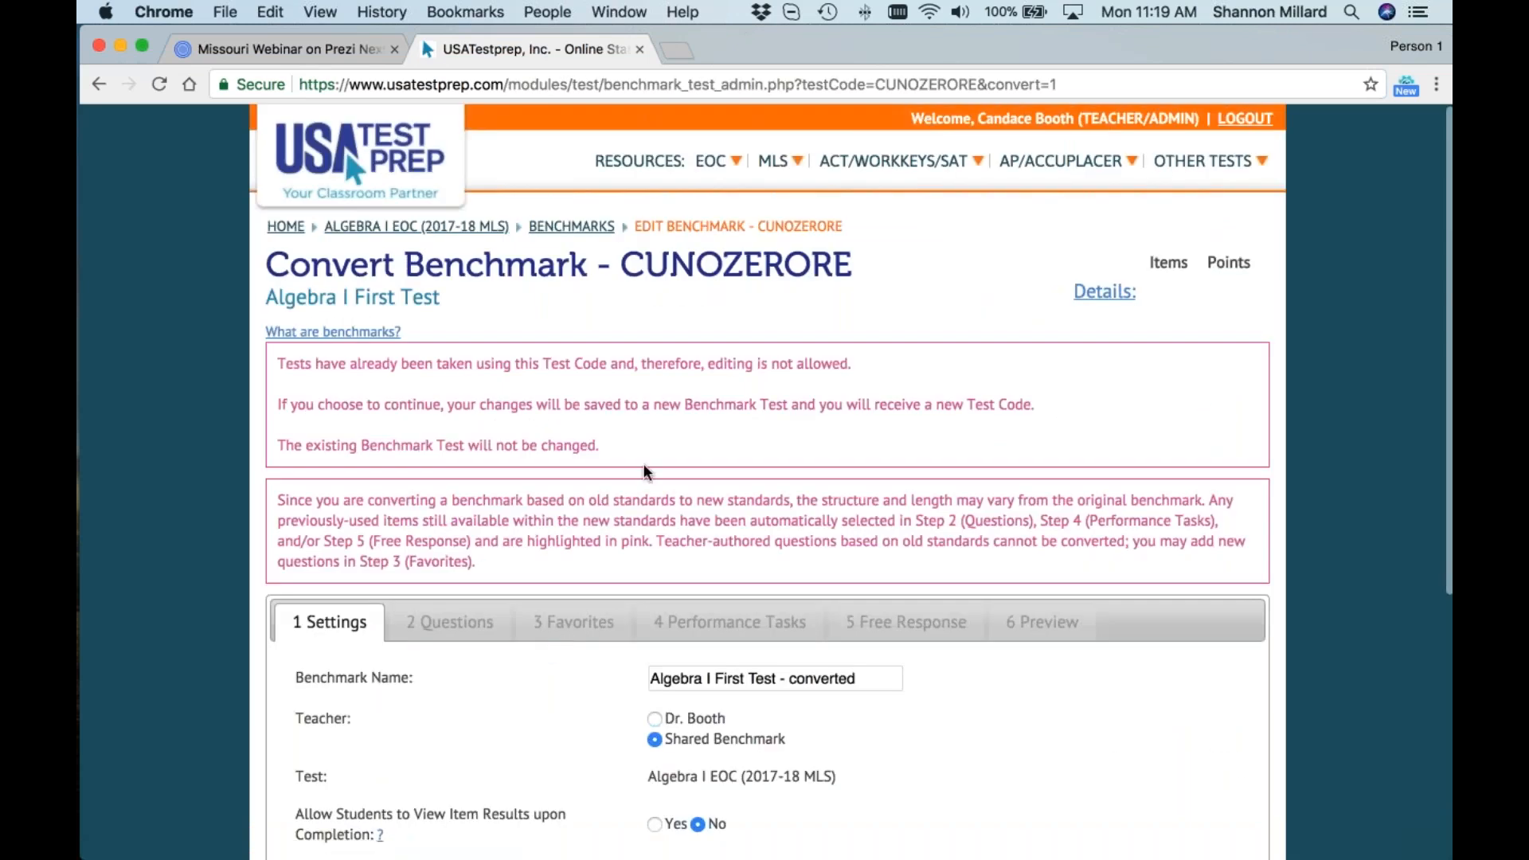
{"action": "scroll", "coordinate": [643, 472], "scroll_direction": "down", "scroll_amount": 4}
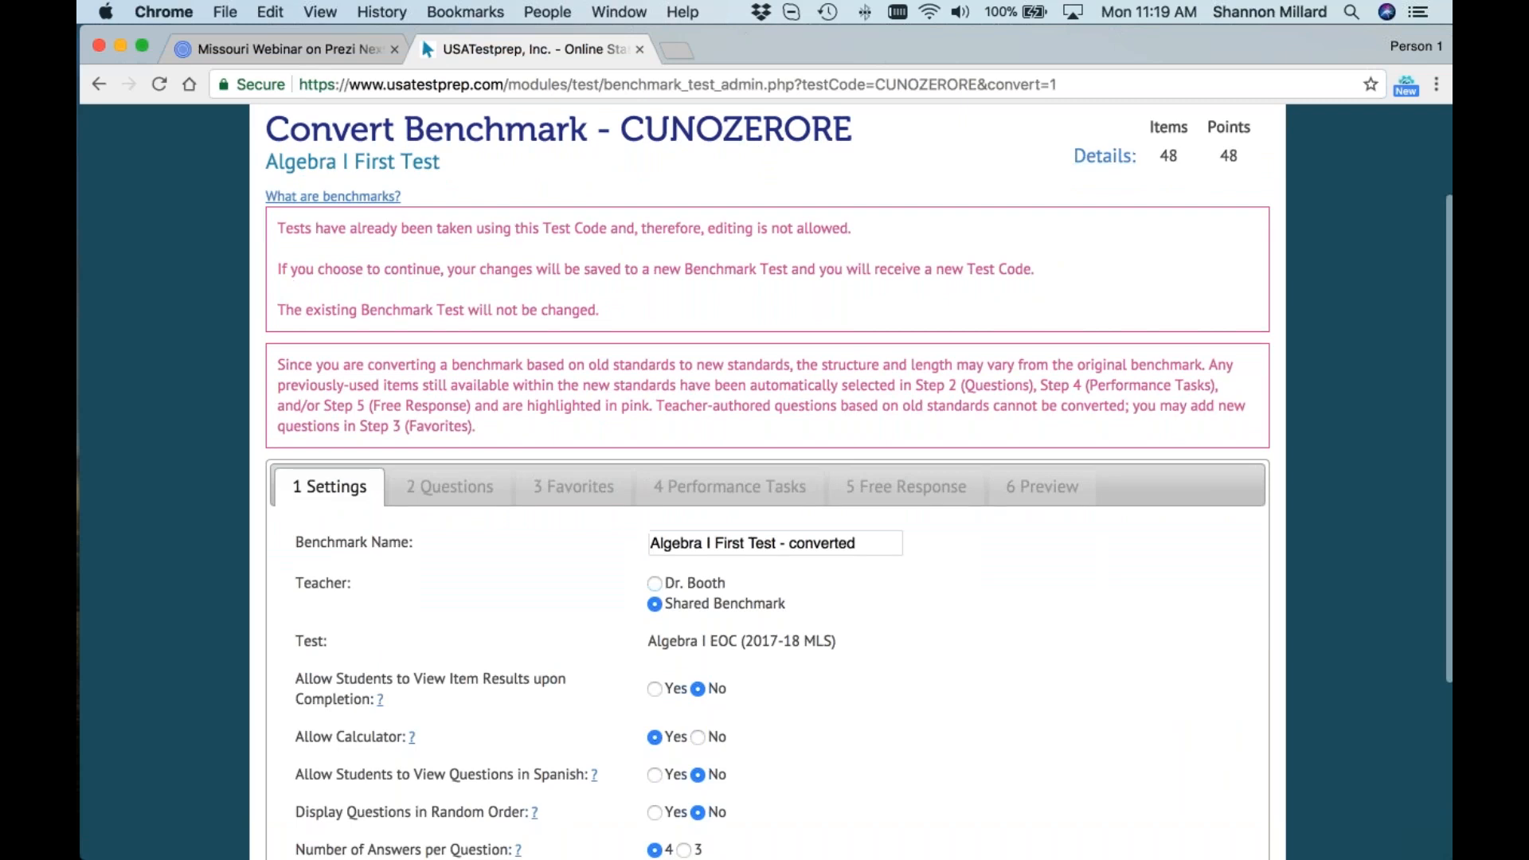
{"action": "scroll", "coordinate": [767, 482], "scroll_direction": "up", "scroll_amount": 1}
{"action": "left_click_drag", "start_coordinate": [1143, 130], "coordinate": [1161, 162]}
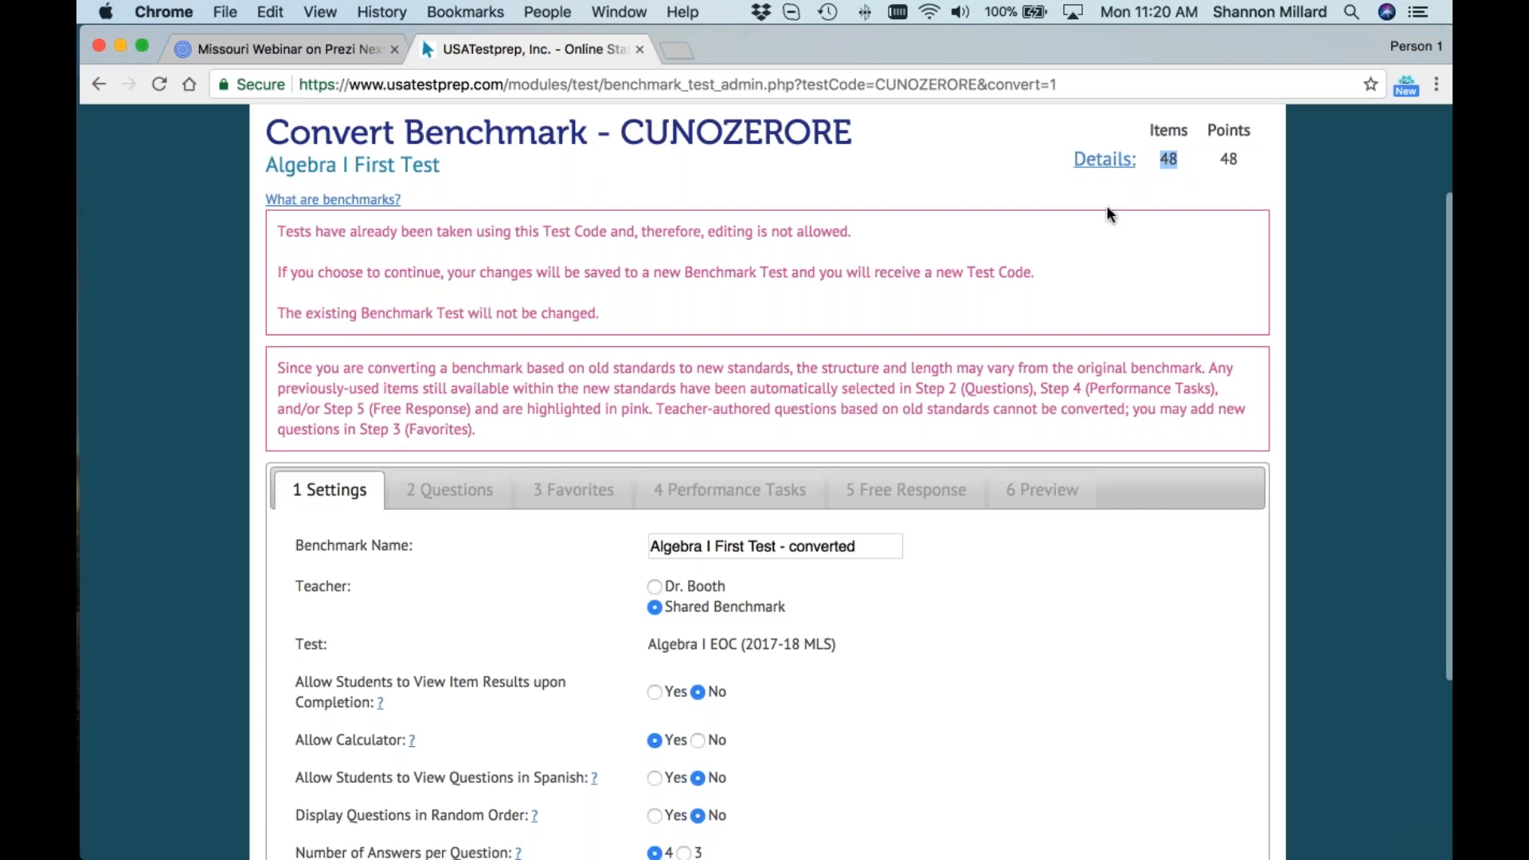
{"action": "scroll", "coordinate": [1107, 214], "scroll_direction": "down", "scroll_amount": 1}
{"action": "left_click_drag", "start_coordinate": [306, 175], "coordinate": [613, 368]}
{"action": "left_click", "coordinate": [613, 368]}
{"action": "scroll", "coordinate": [613, 368], "scroll_direction": "up", "scroll_amount": 1}
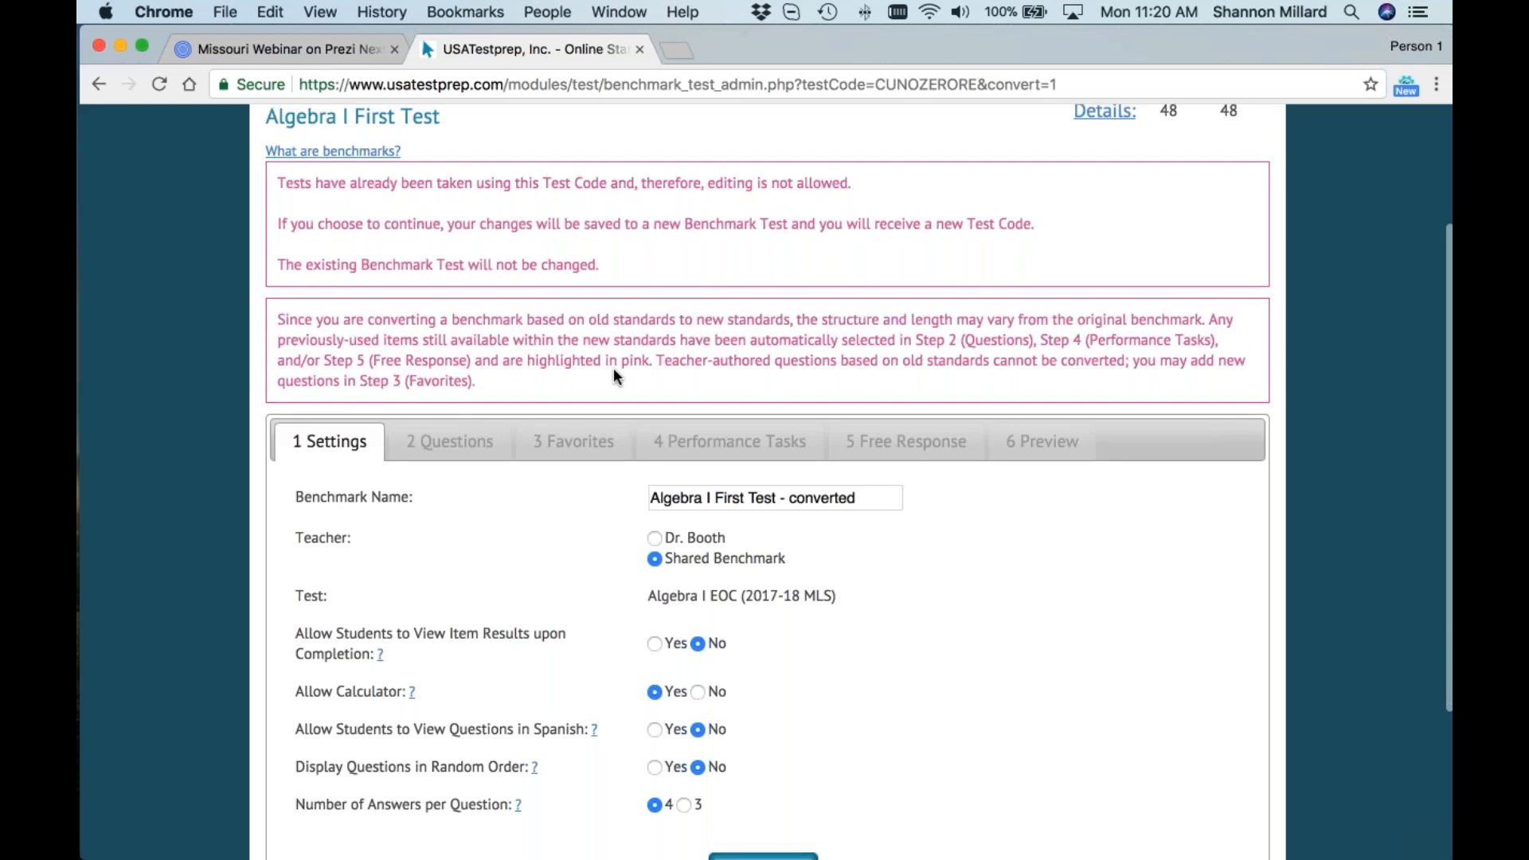
- Check which test the converted benchmark uses and rename the benchmark as Algebra I First Test EOC
{"action": "scroll", "coordinate": [613, 374], "scroll_direction": "down", "scroll_amount": 2}
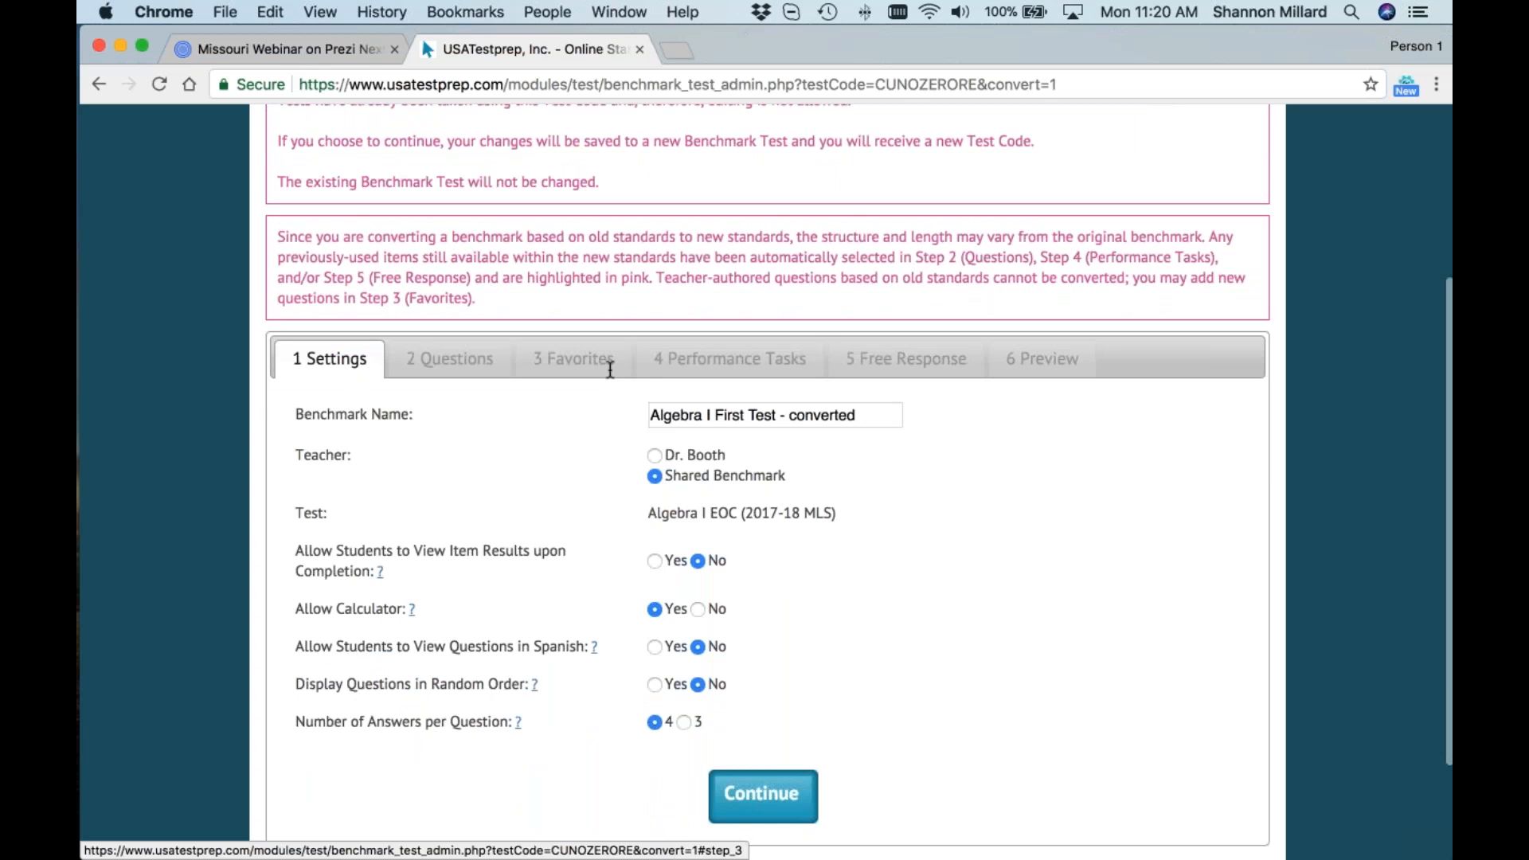
{"action": "scroll", "coordinate": [796, 478], "scroll_direction": "down", "scroll_amount": 1}
{"action": "left_click_drag", "start_coordinate": [881, 519], "coordinate": [297, 510]}
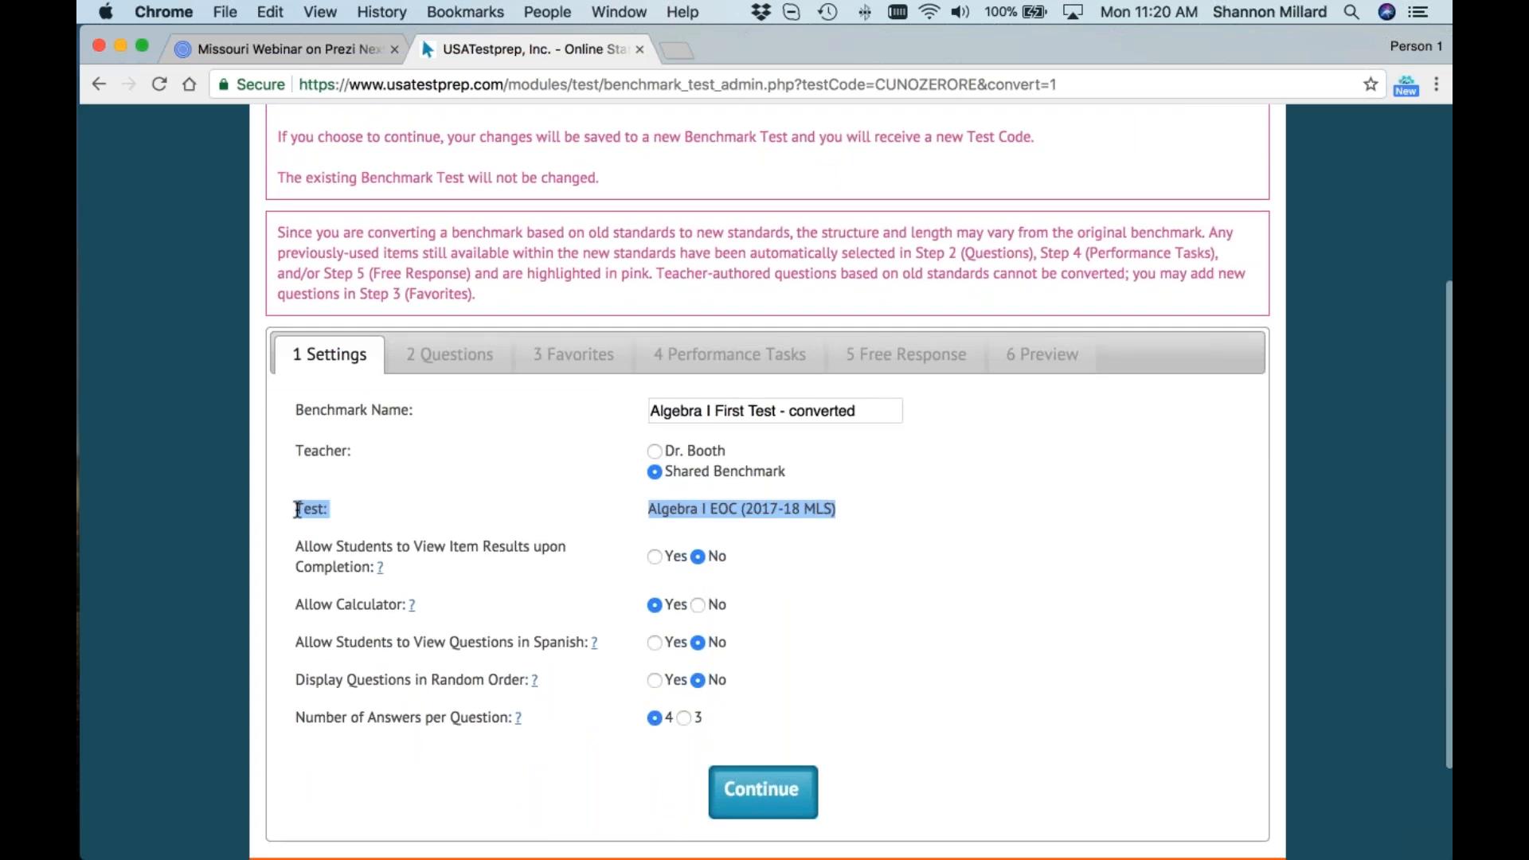
{"action": "left_click", "coordinate": [802, 519]}
{"action": "triple_click", "coordinate": [832, 509]}
{"action": "left_click_drag", "start_coordinate": [855, 411], "coordinate": [777, 410]}
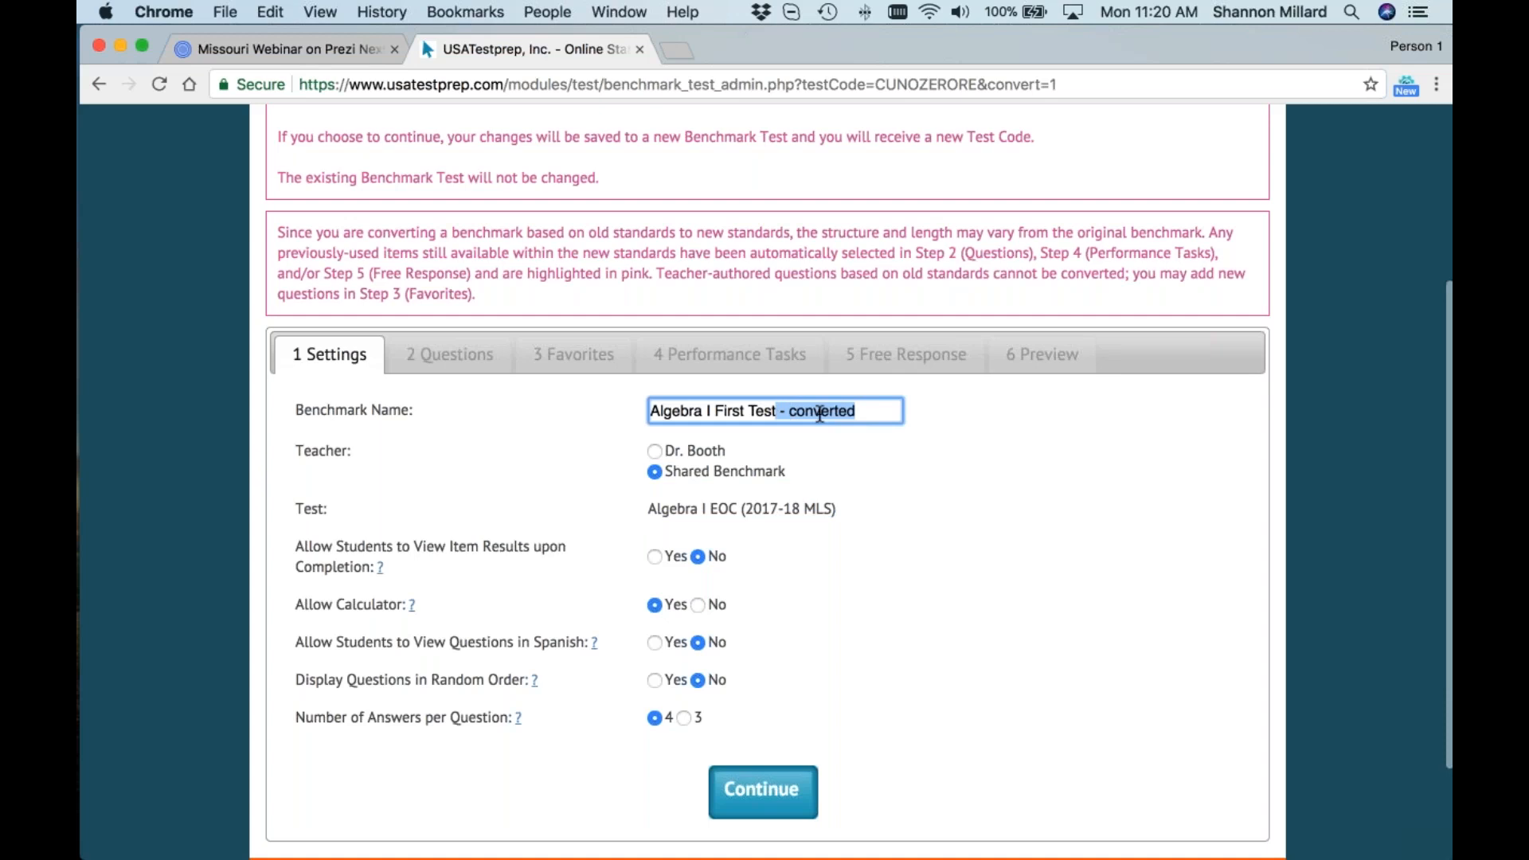
{"action": "key", "text": "BackSpace"}
{"action": "type", "text": "EOC"}
- Check the setting for viewing questions in Spanish and continue to the benchmark's question selection
{"action": "scroll", "coordinate": [991, 643], "scroll_direction": "up", "scroll_amount": 1}
{"action": "left_click_drag", "start_coordinate": [295, 666], "coordinate": [593, 667]}
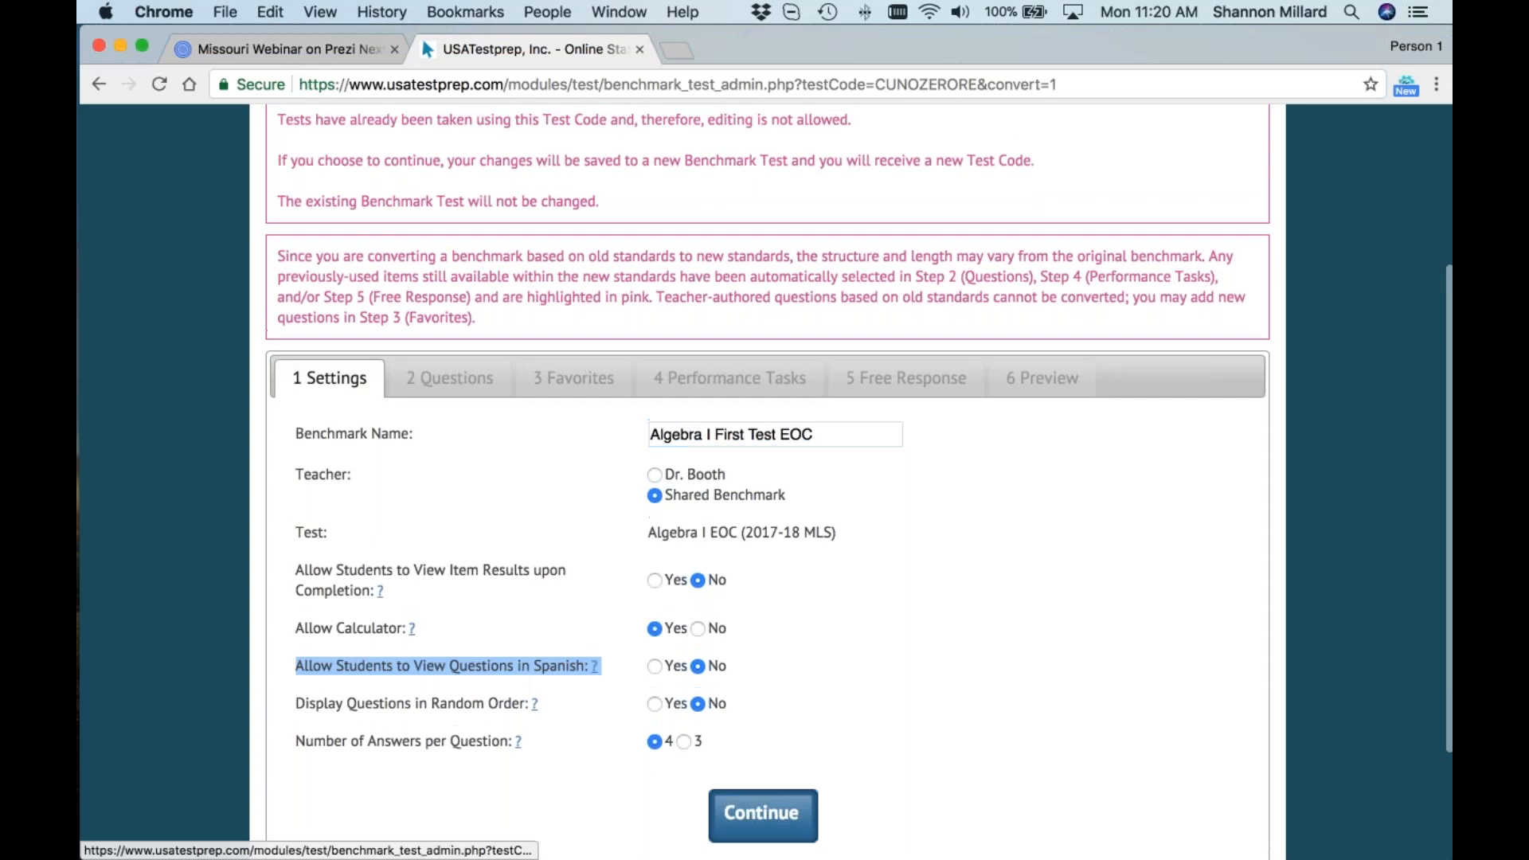
{"action": "left_click", "coordinate": [762, 814]}
- Examine the preselected, pink-highlighted questions under each Number and Quantity standard of the converted benchmark
{"action": "scroll", "coordinate": [869, 529], "scroll_direction": "down", "scroll_amount": 5}
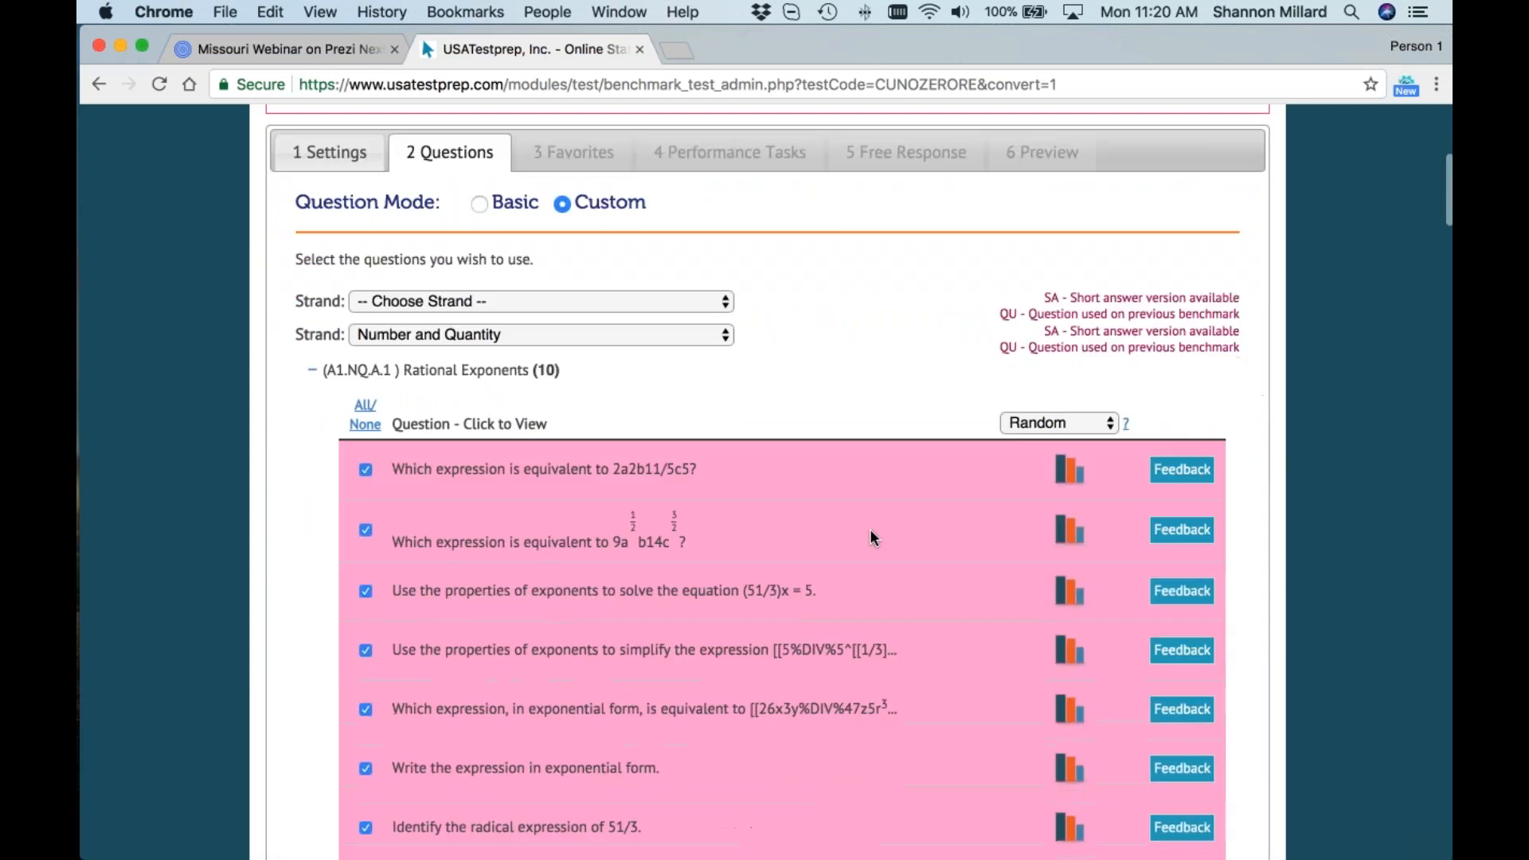
{"action": "scroll", "coordinate": [869, 529], "scroll_direction": "down", "scroll_amount": 1}
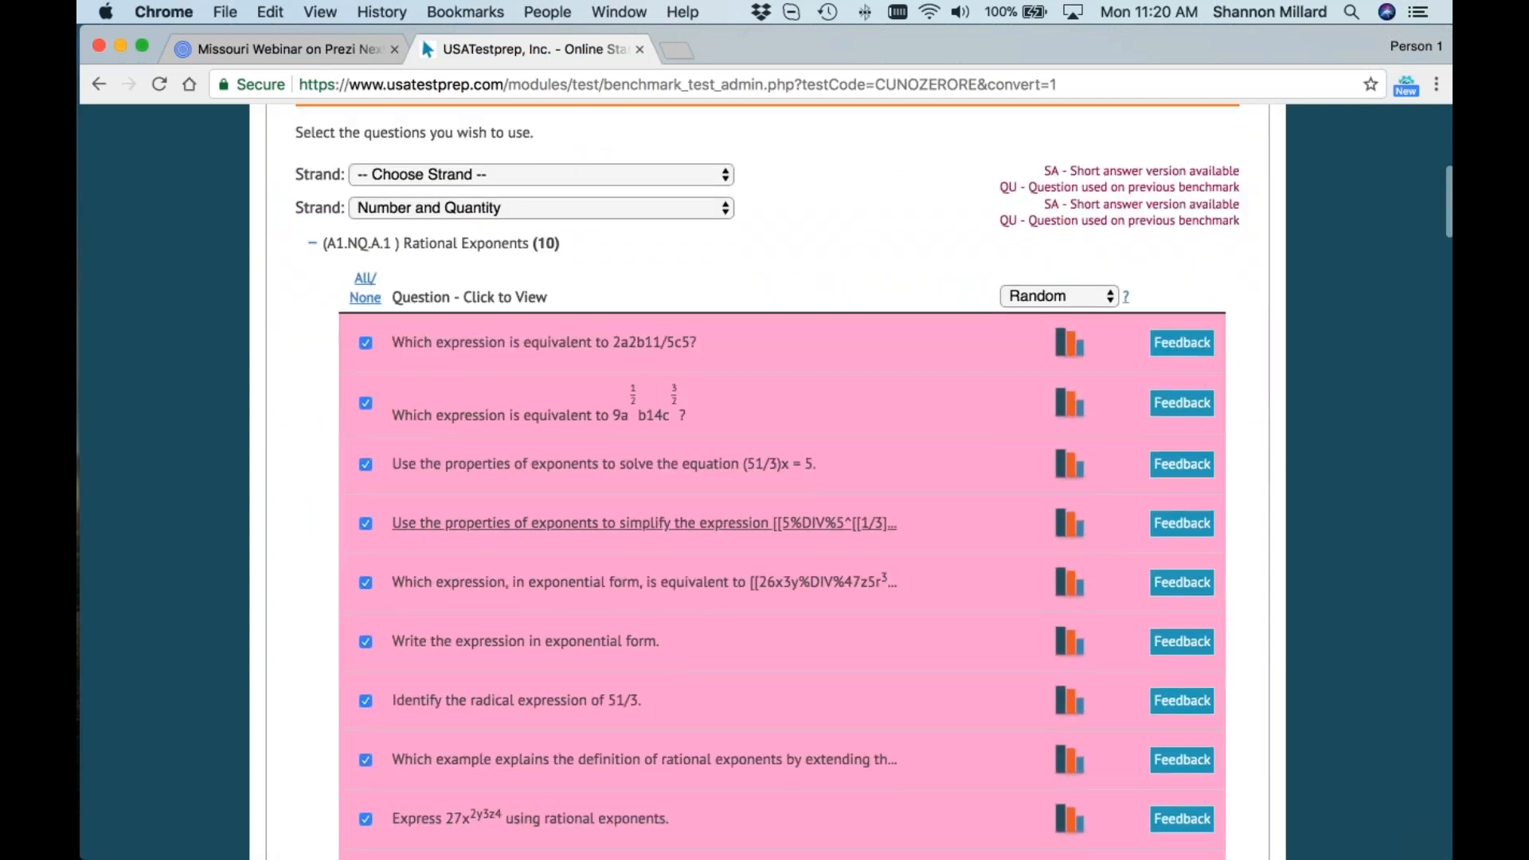
{"action": "scroll", "coordinate": [645, 523], "scroll_direction": "down", "scroll_amount": 4}
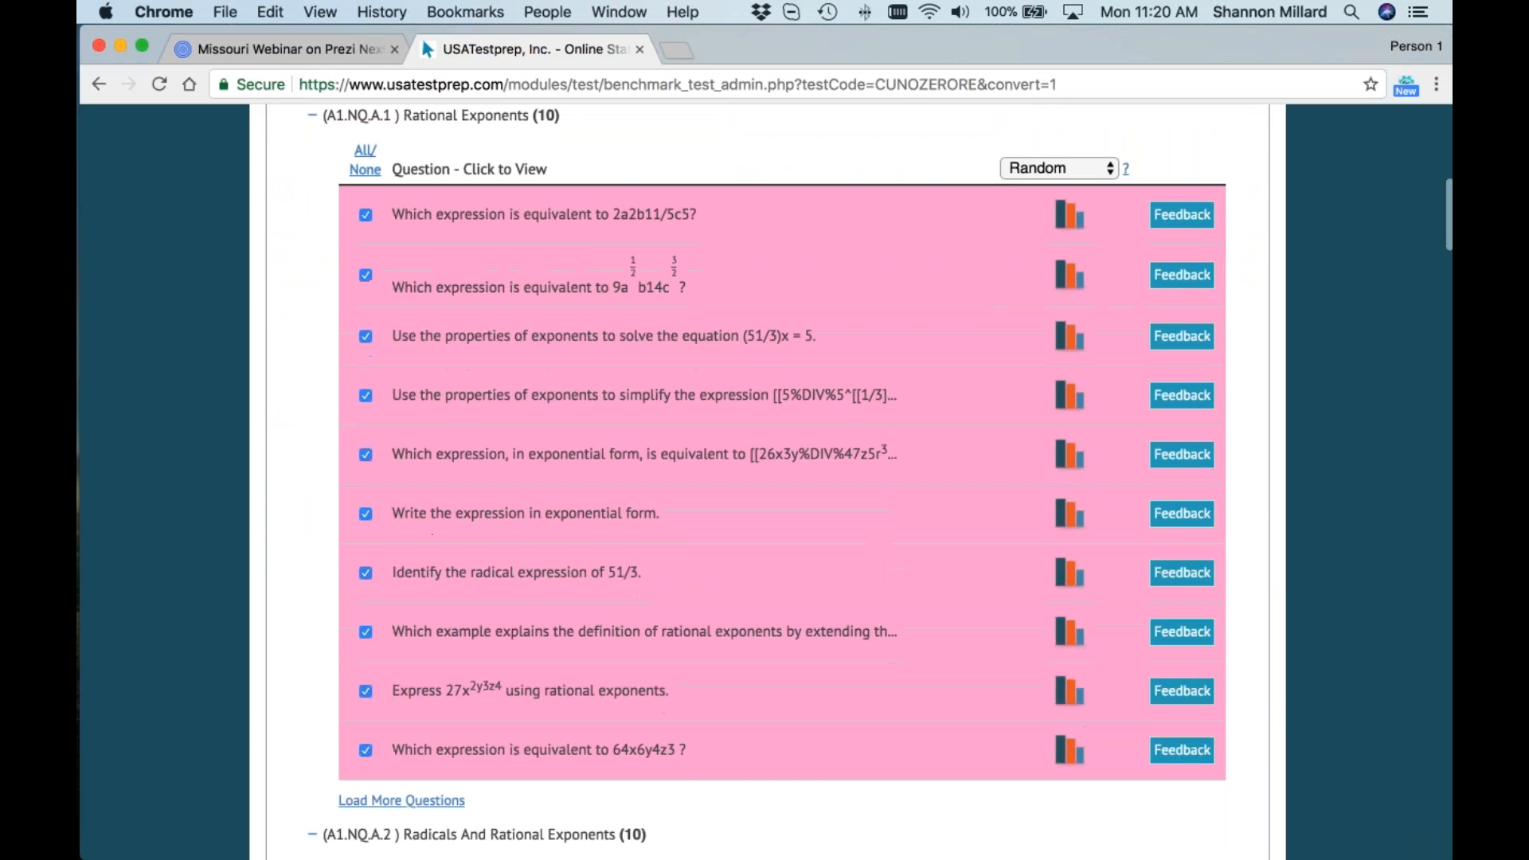
{"action": "scroll", "coordinate": [780, 478], "scroll_direction": "down", "scroll_amount": 15}
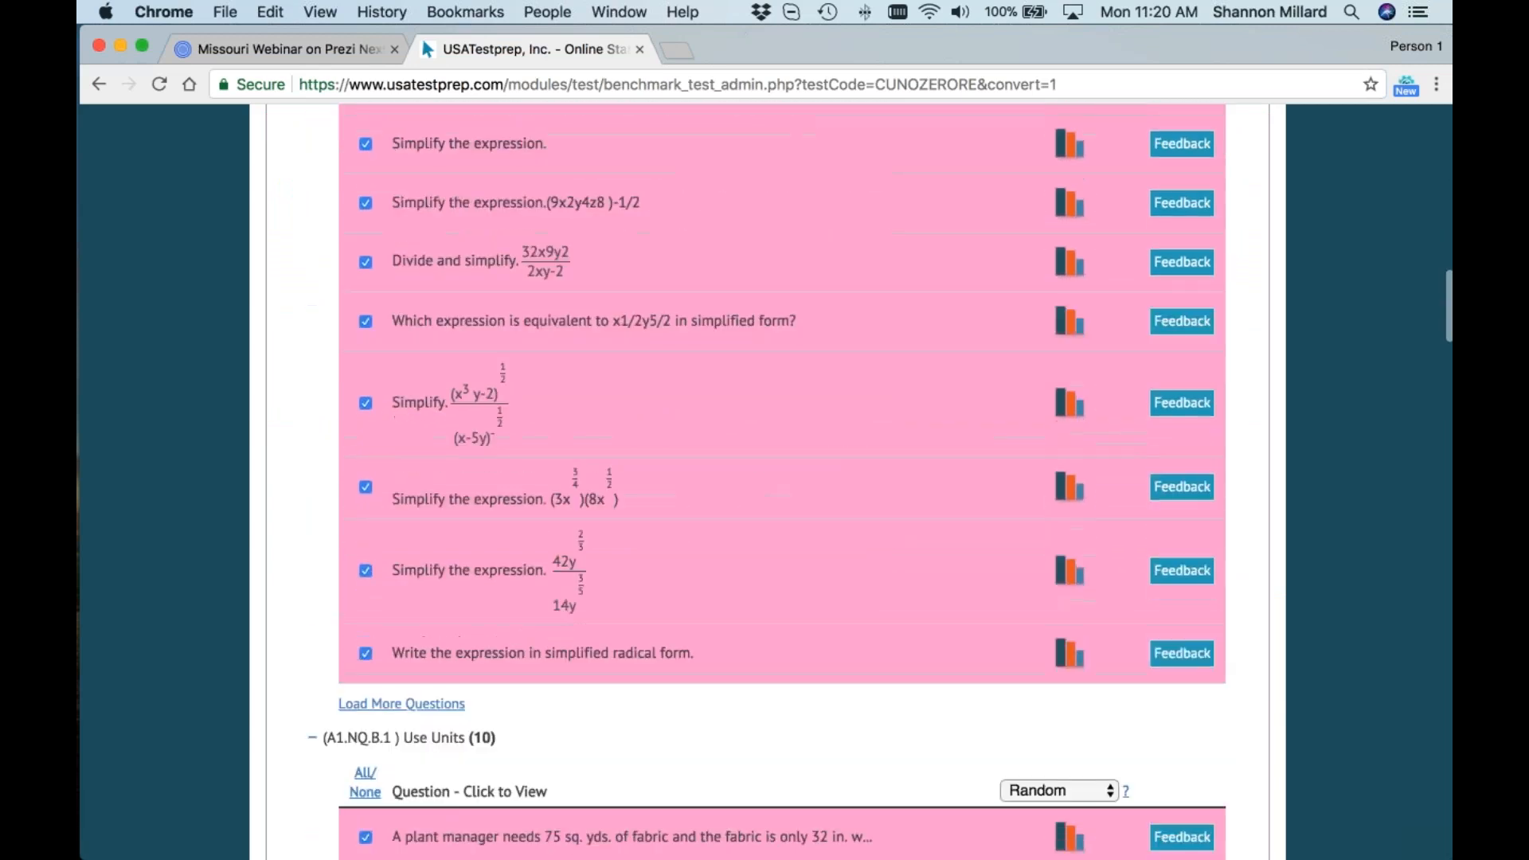
{"action": "scroll", "coordinate": [780, 477], "scroll_direction": "down", "scroll_amount": 14}
{"action": "scroll", "coordinate": [781, 477], "scroll_direction": "up", "scroll_amount": 20}
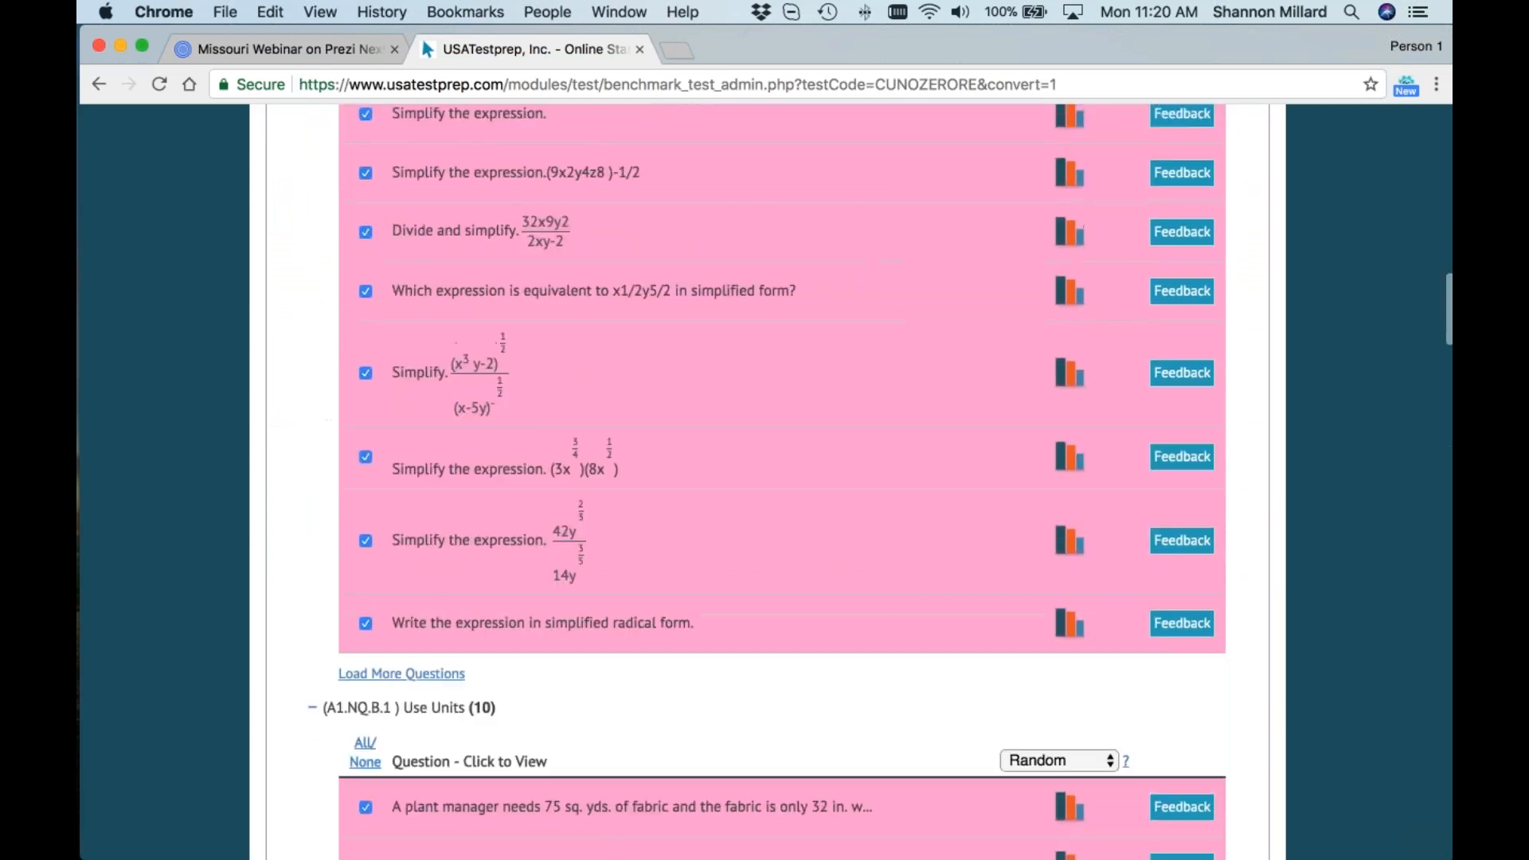
{"action": "scroll", "coordinate": [768, 478], "scroll_direction": "up", "scroll_amount": 12}
{"action": "scroll", "coordinate": [768, 477], "scroll_direction": "down", "scroll_amount": 8}
- View the list of additional strands available for adding questions, leaving the strand unselected
{"action": "double_click", "coordinate": [306, 444]}
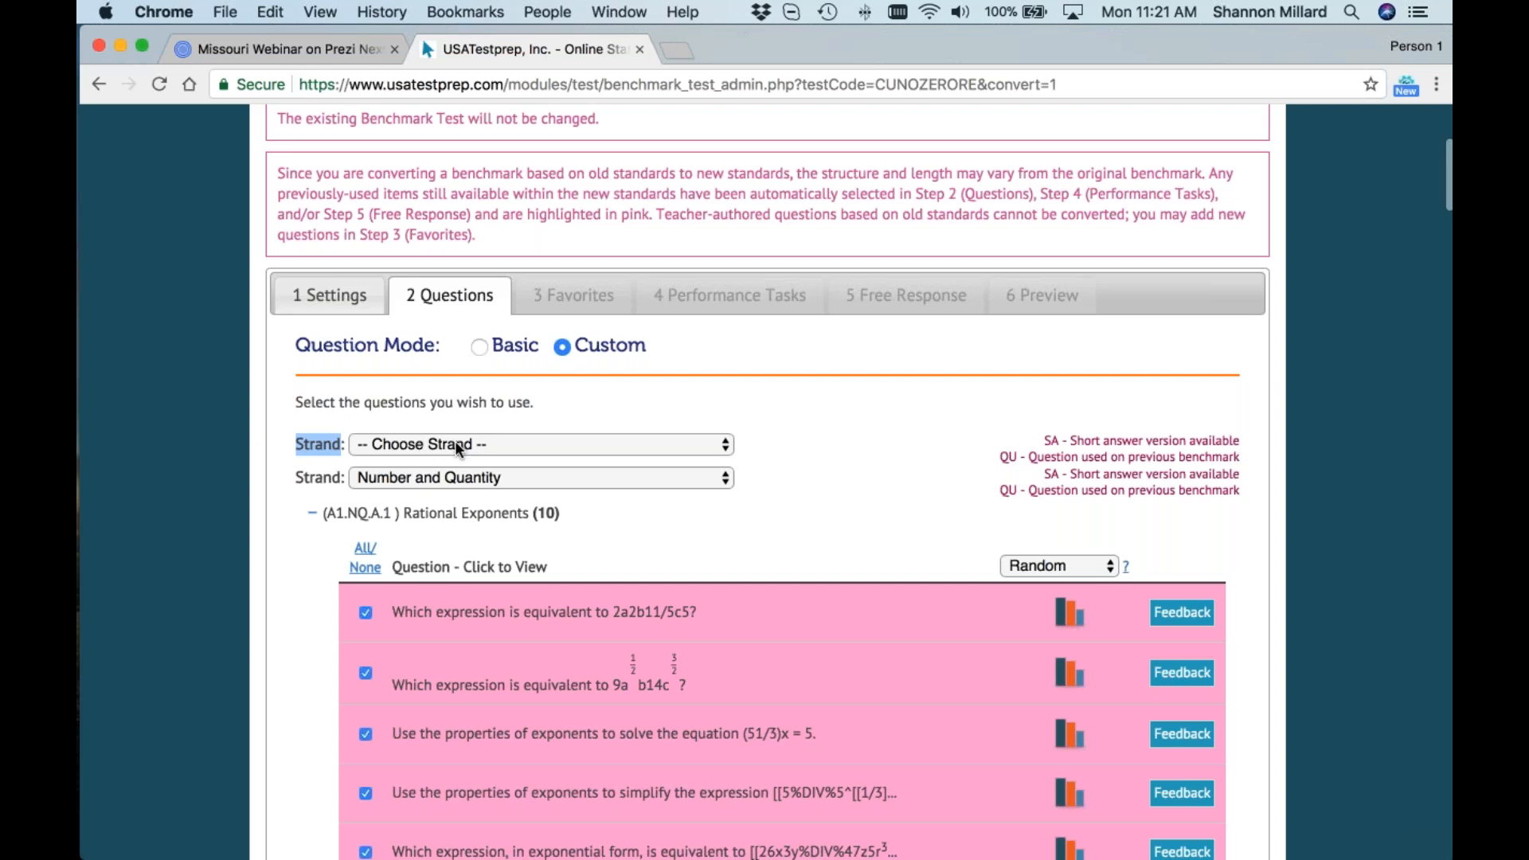
{"action": "left_click", "coordinate": [580, 513]}
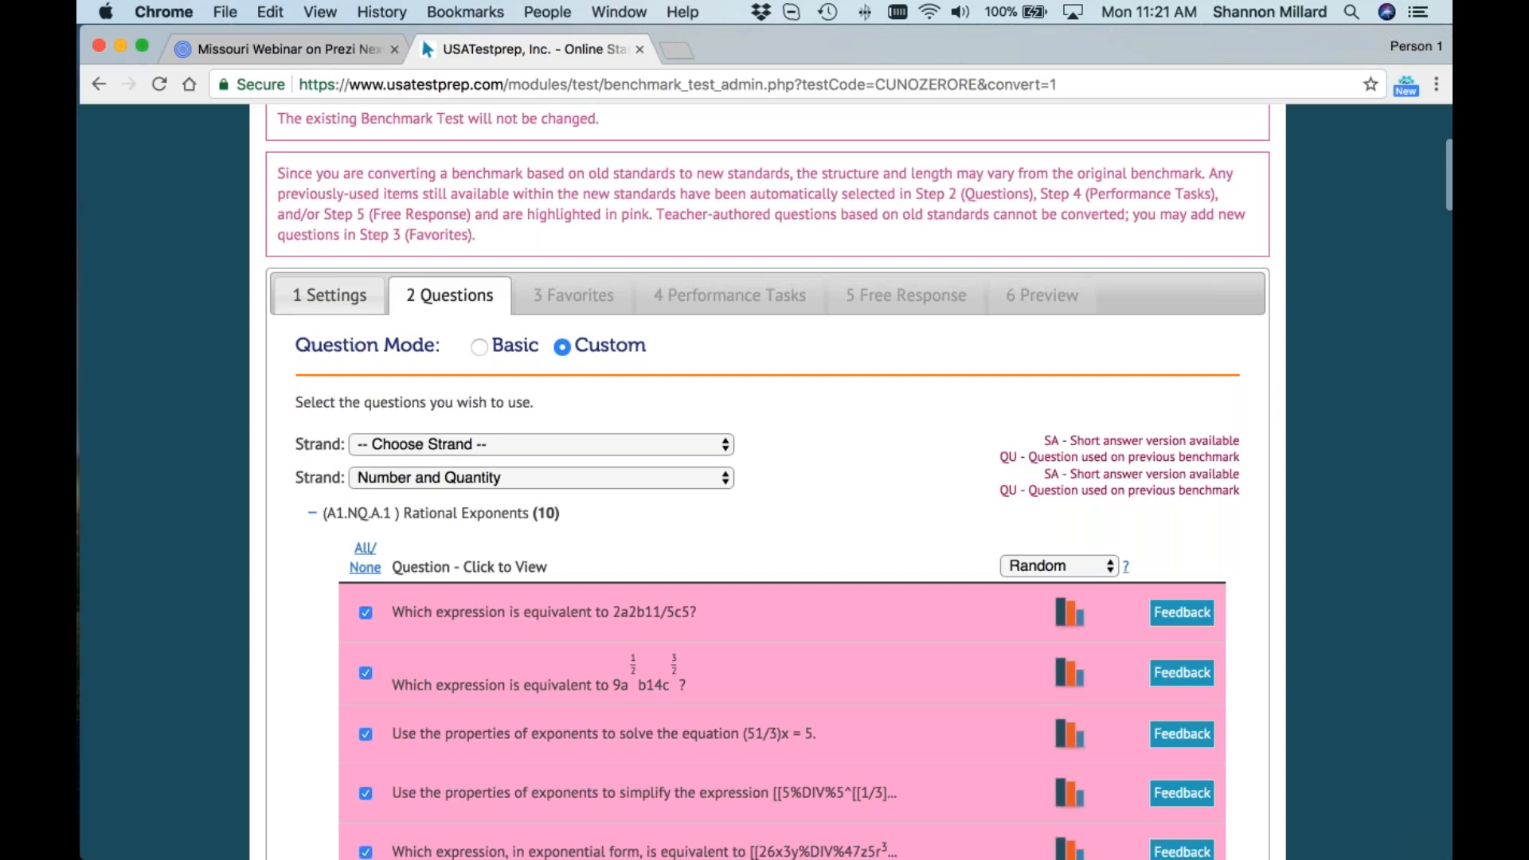
{"action": "left_click", "coordinate": [665, 446]}
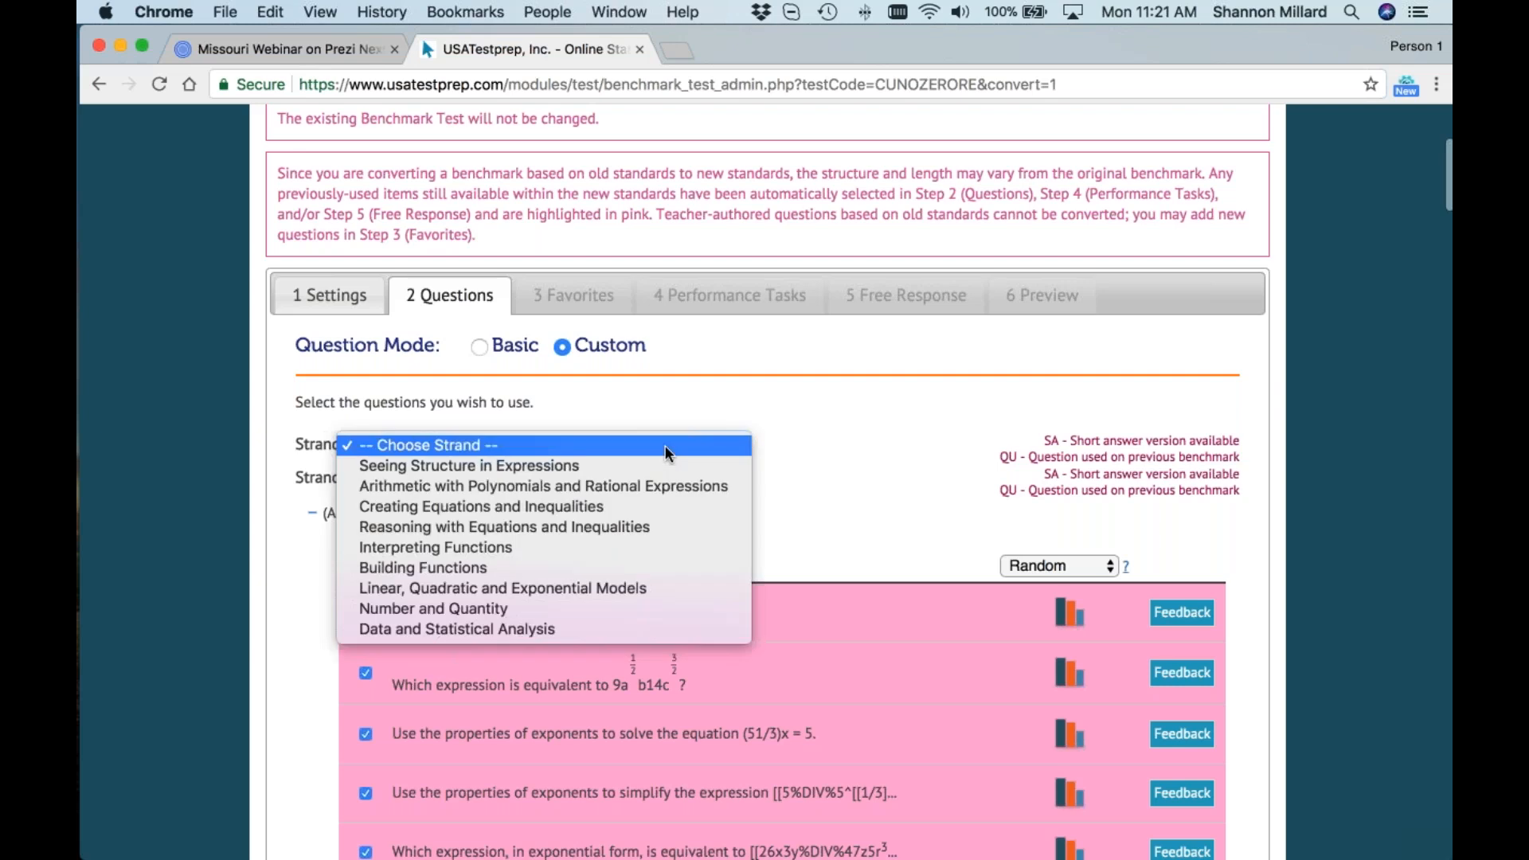
{"action": "left_click", "coordinate": [408, 403]}
{"action": "scroll", "coordinate": [549, 327], "scroll_direction": "down", "scroll_amount": 5}
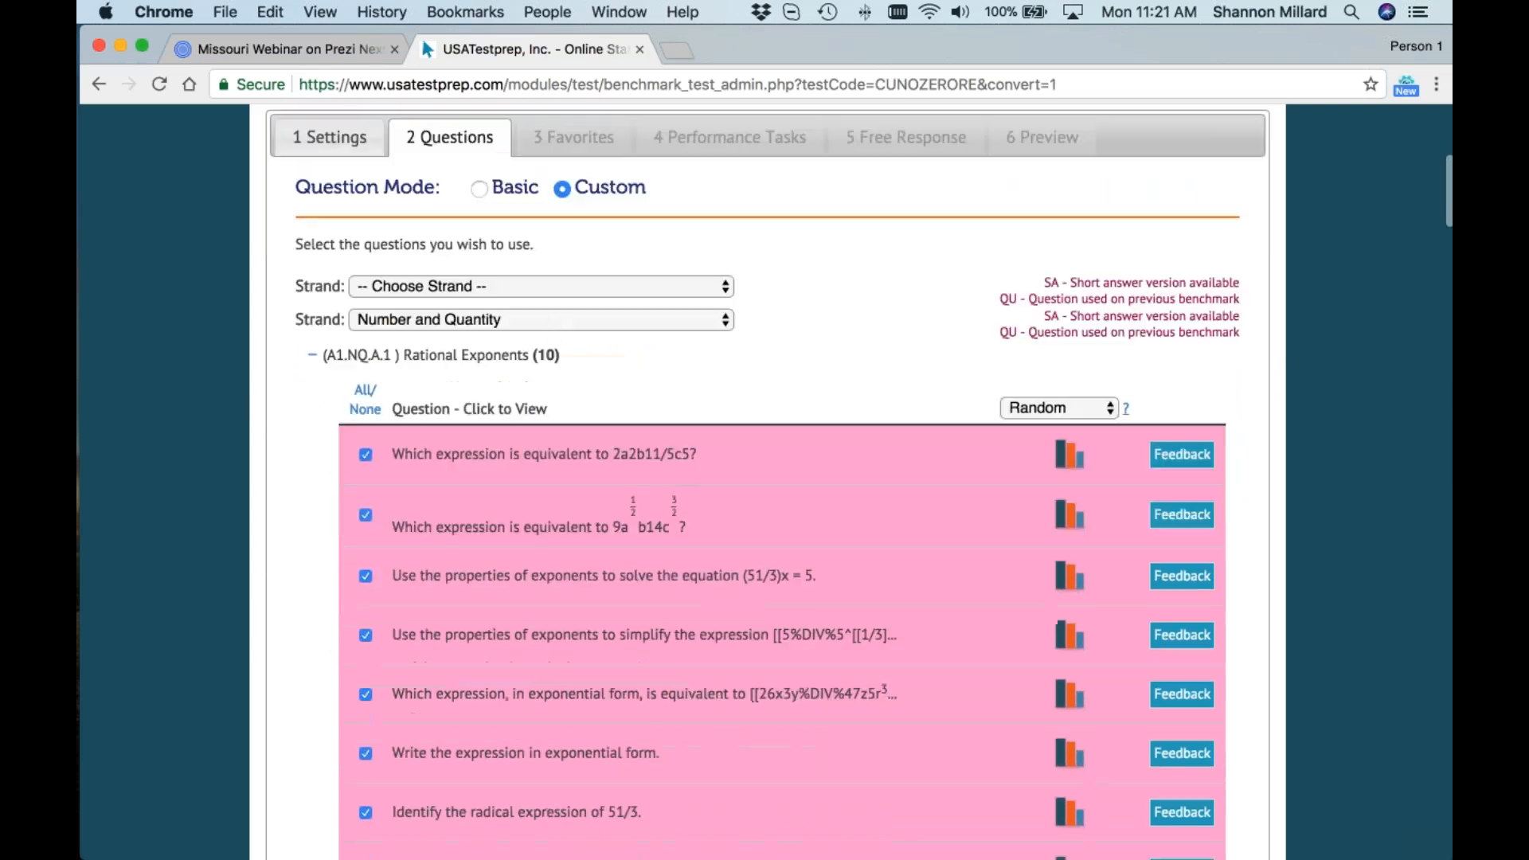
- Collapse the question lists under the Number and Quantity standards, from Rational Exponents through Define Quantities
{"action": "left_click", "coordinate": [311, 355]}
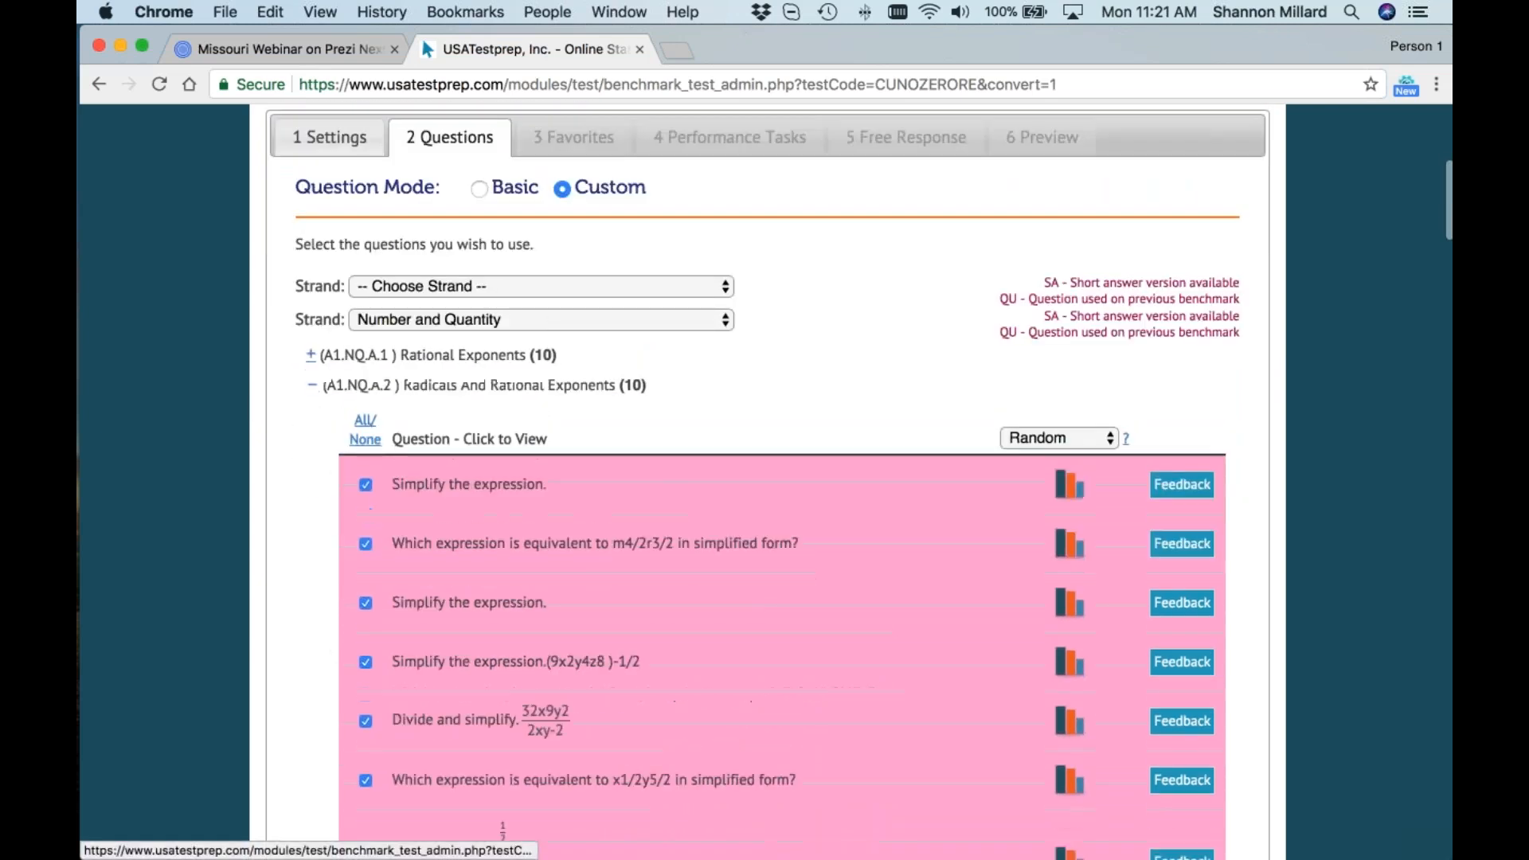
{"action": "left_click", "coordinate": [312, 385]}
{"action": "left_click", "coordinate": [311, 415]}
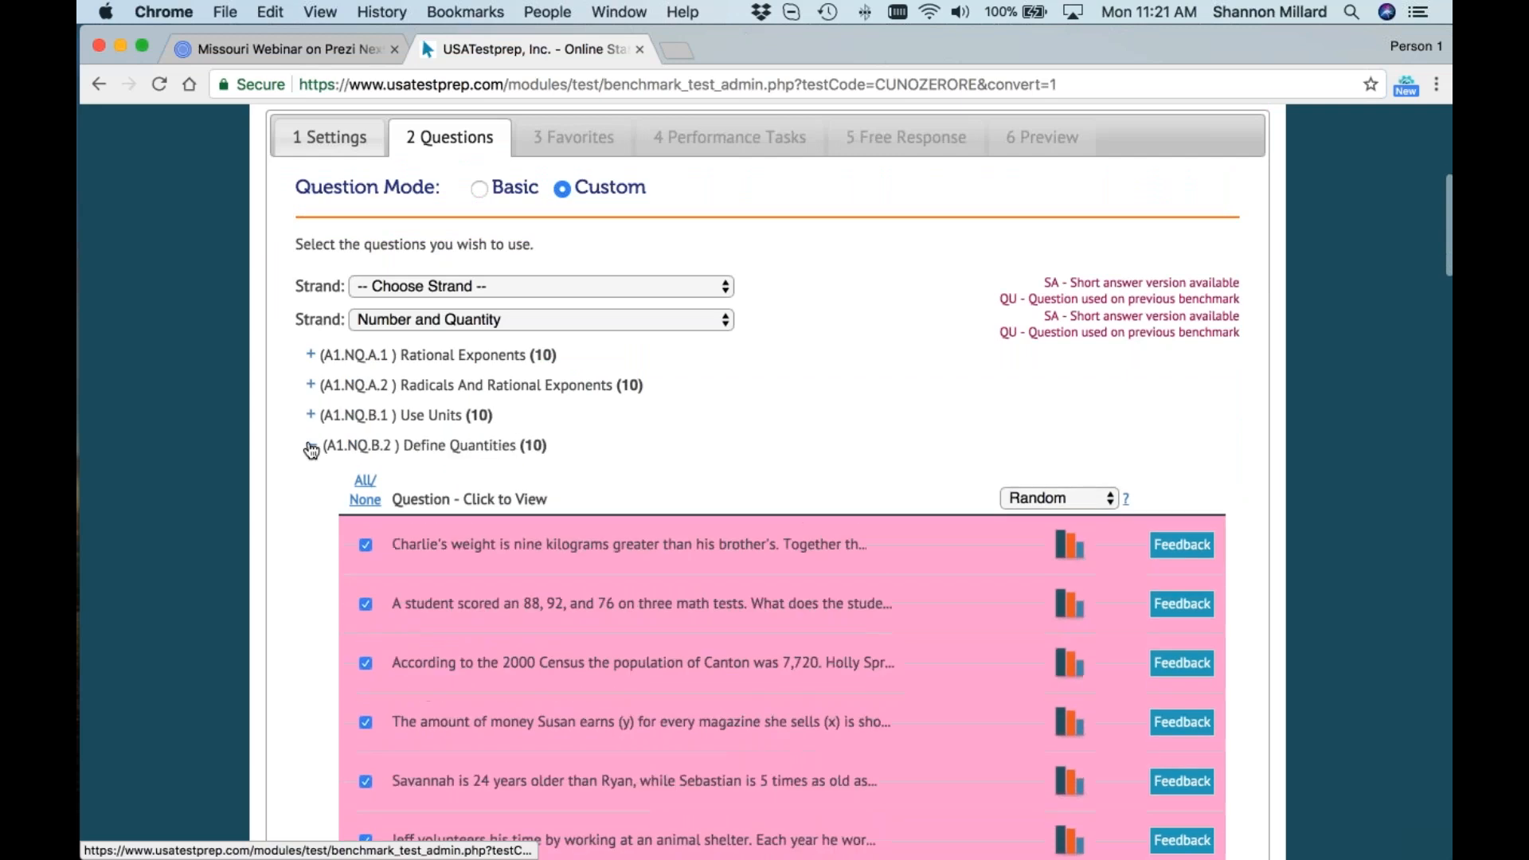
{"action": "left_click", "coordinate": [312, 446]}
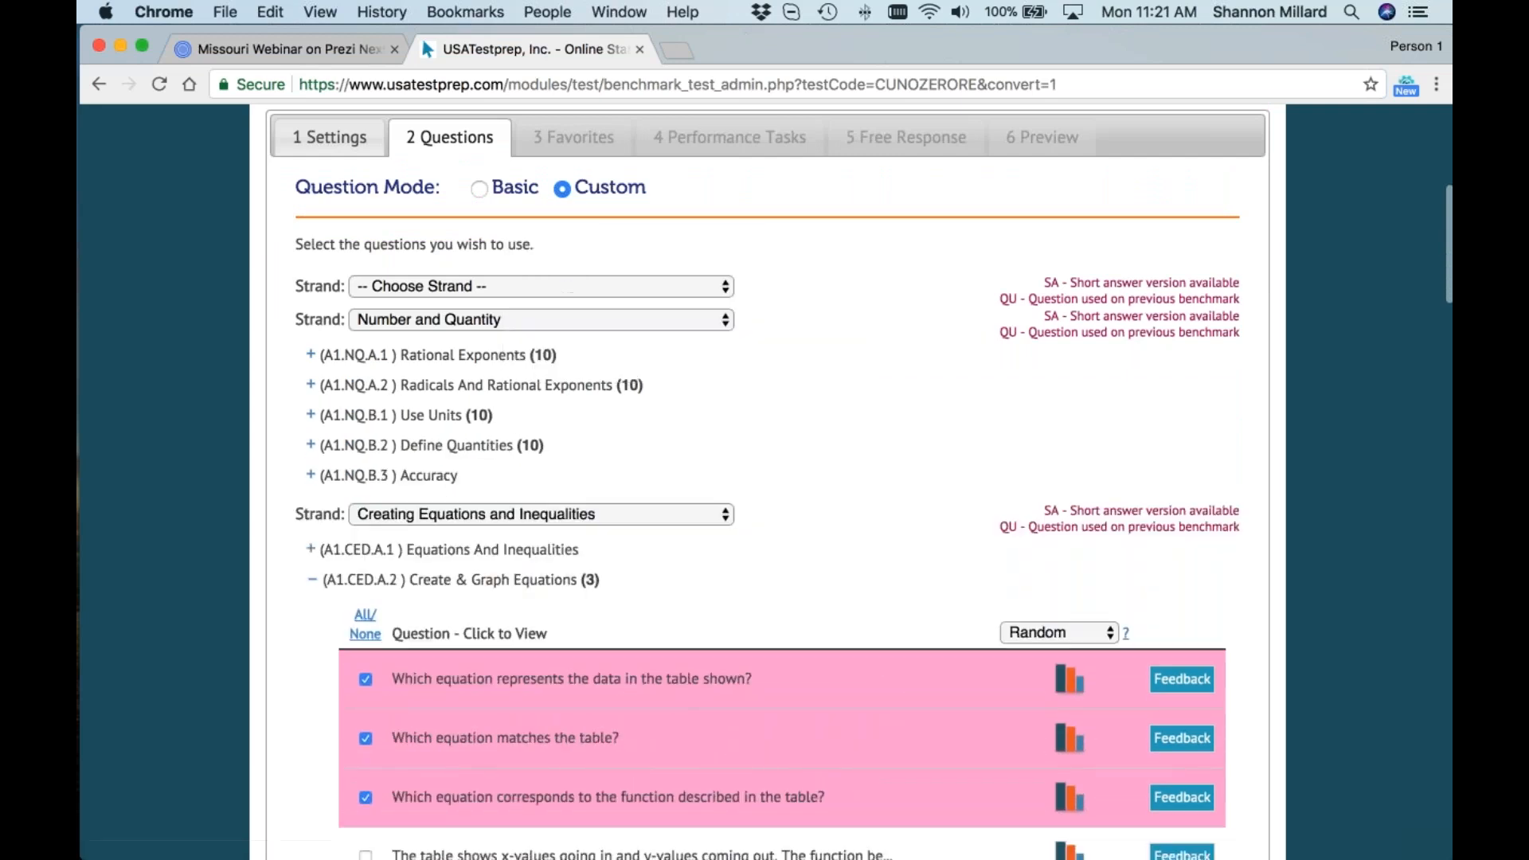
- Collapse the question lists under Create & Graph Equations, Explain Steps In Solving, Write Sequences and Sequences Are Functions
{"action": "scroll", "coordinate": [514, 470], "scroll_direction": "down", "scroll_amount": 1}
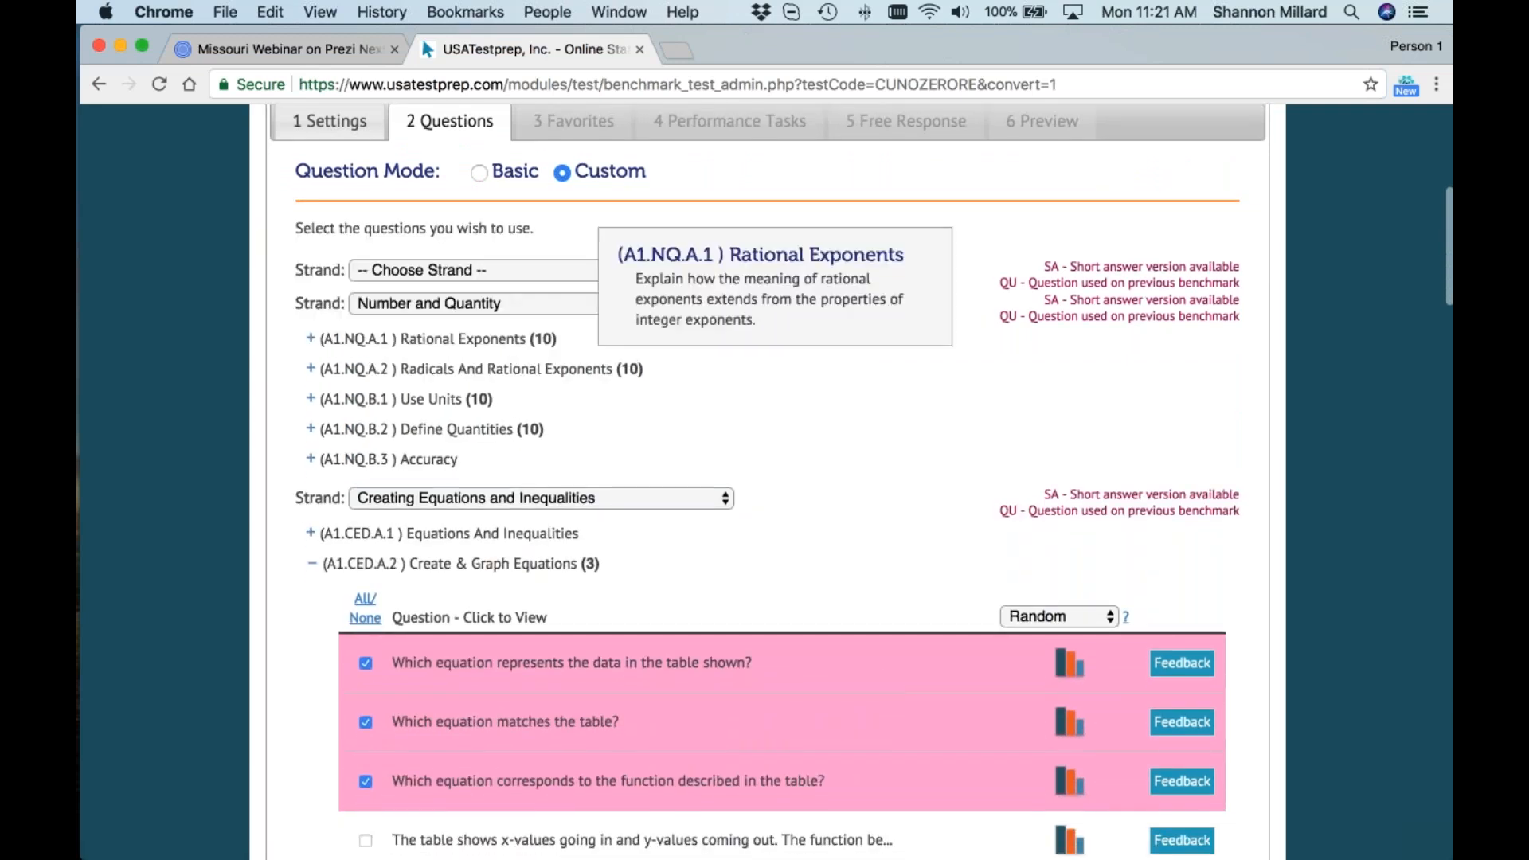
{"action": "scroll", "coordinate": [311, 563], "scroll_direction": "down", "scroll_amount": 3}
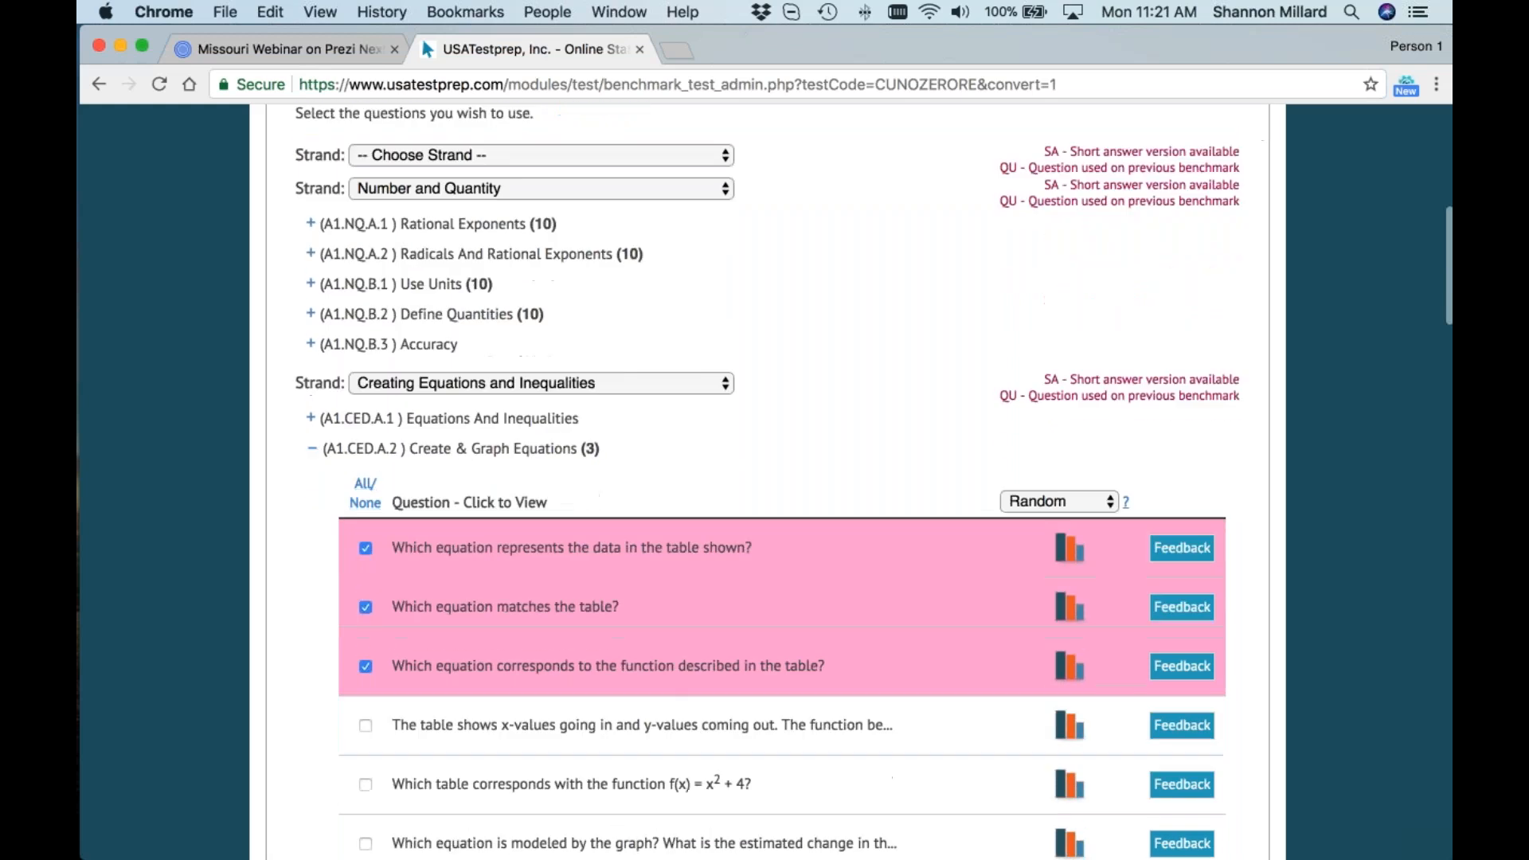
{"action": "left_click", "coordinate": [310, 450]}
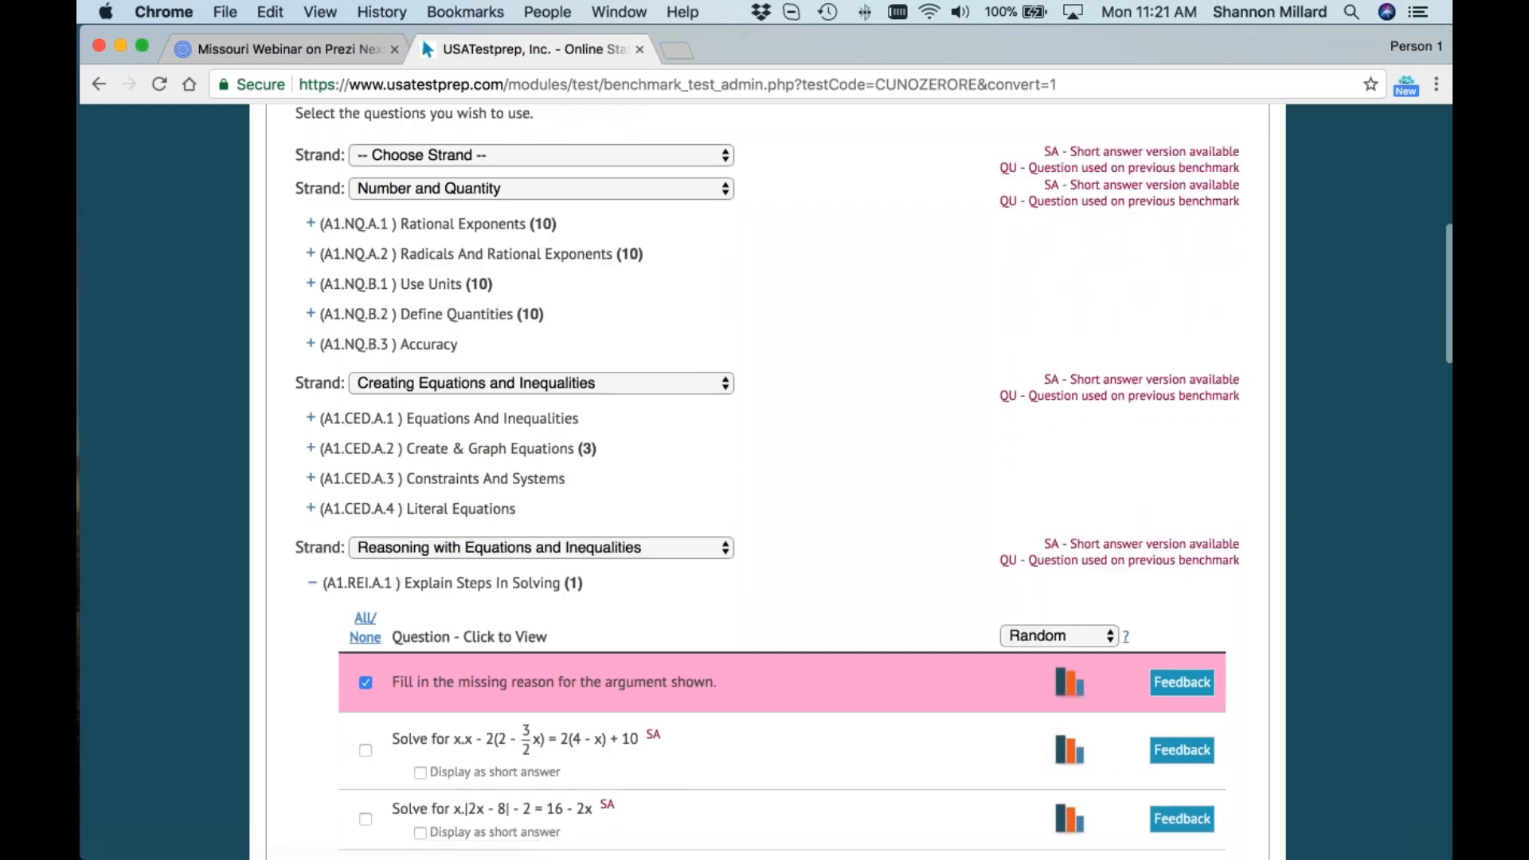
{"action": "left_click", "coordinate": [308, 583]}
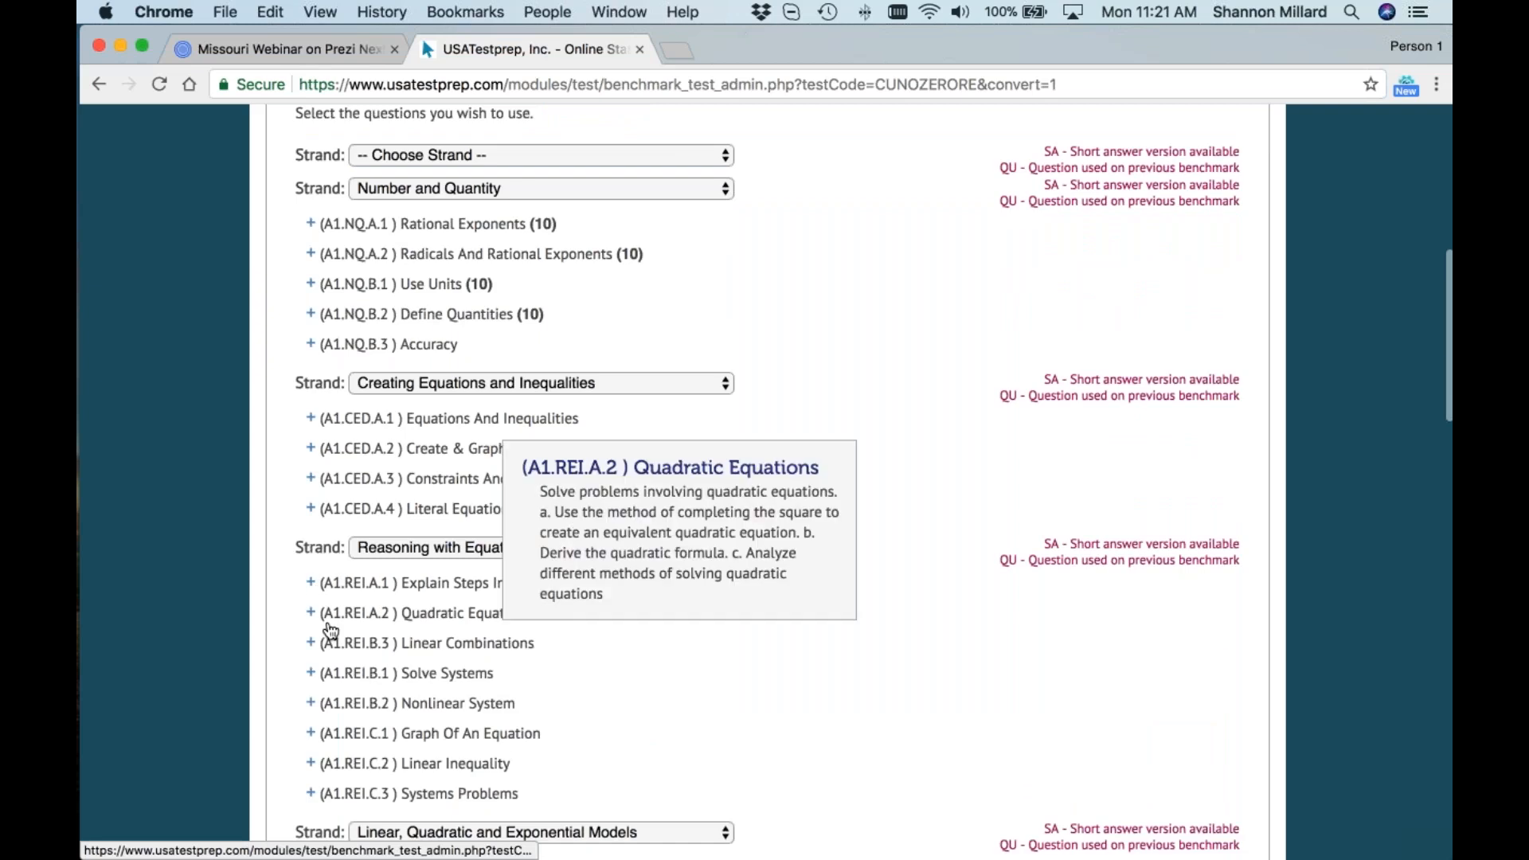
{"action": "scroll", "coordinate": [757, 529], "scroll_direction": "down", "scroll_amount": 3}
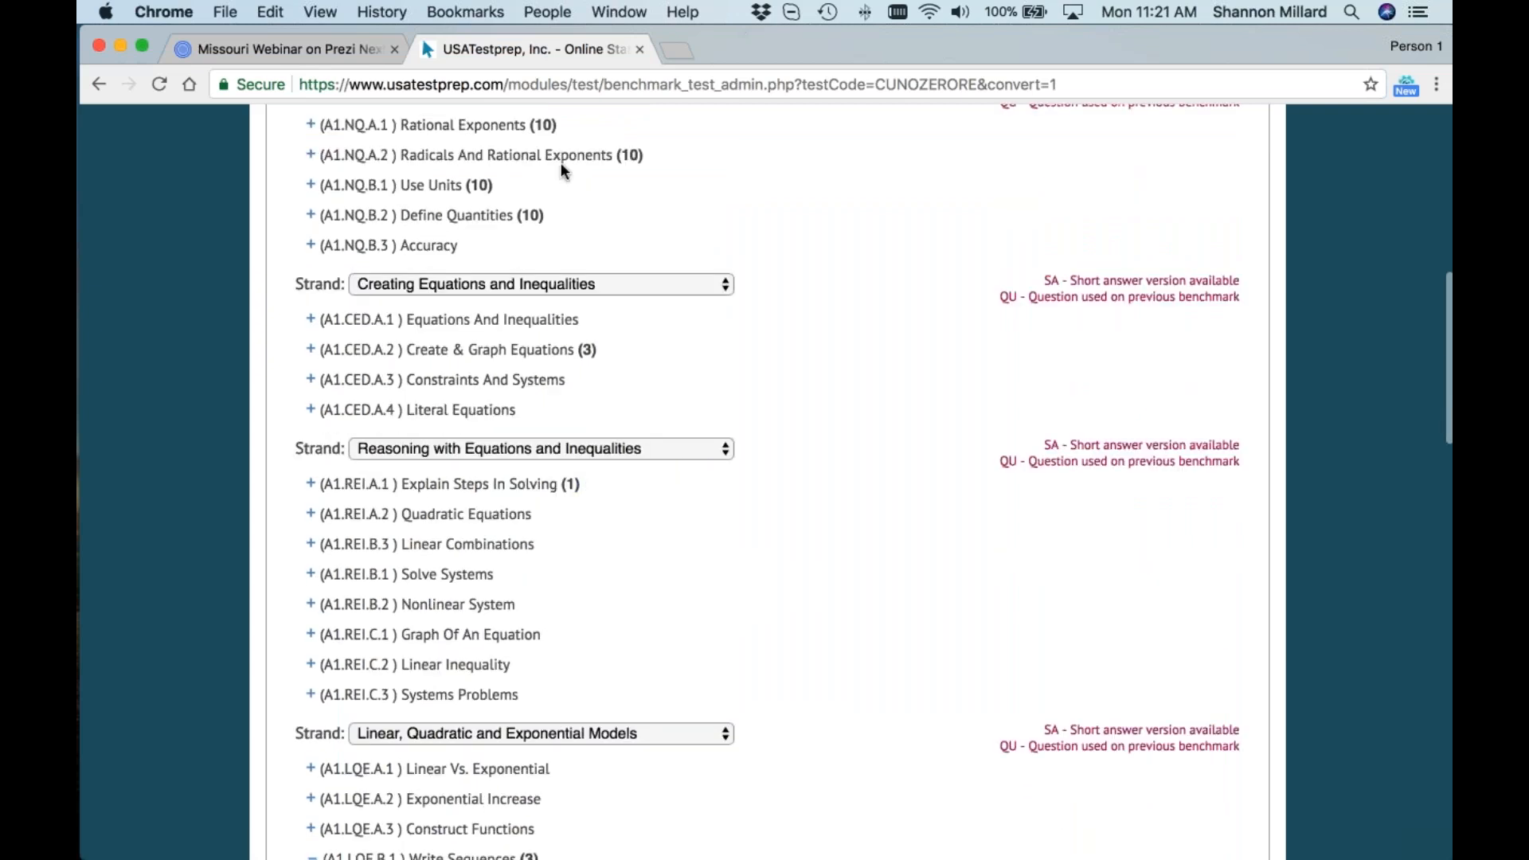
{"action": "scroll", "coordinate": [560, 162], "scroll_direction": "down", "scroll_amount": 5}
{"action": "left_click", "coordinate": [312, 434]}
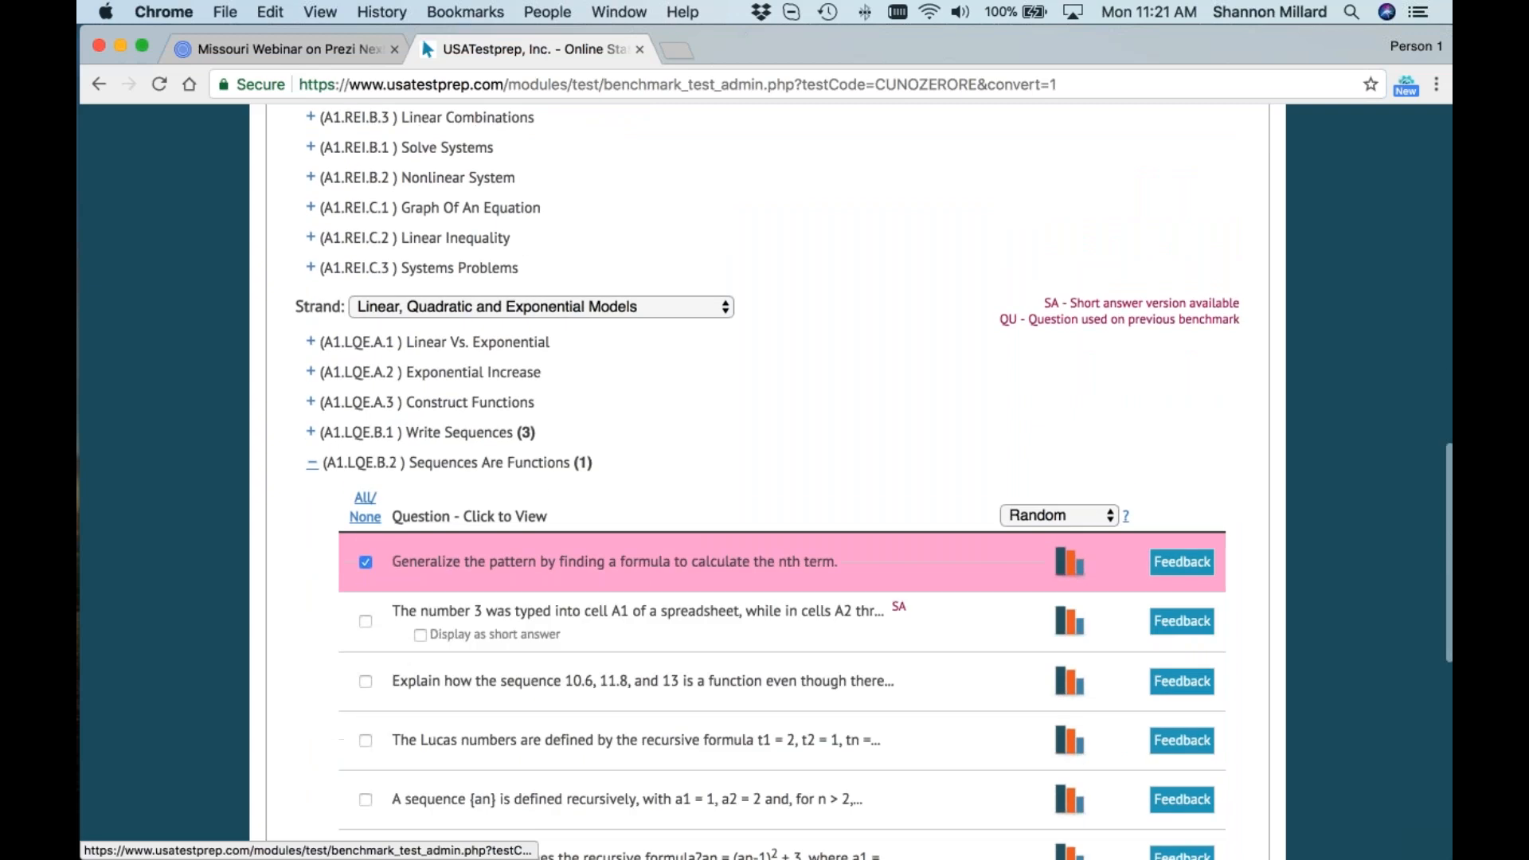
{"action": "left_click", "coordinate": [313, 463]}
- Add the first three questions of the Constraints And Systems standard (A1.CED.A.3) to the benchmark and collapse its question list
{"action": "scroll", "coordinate": [328, 569], "scroll_direction": "up", "scroll_amount": 4}
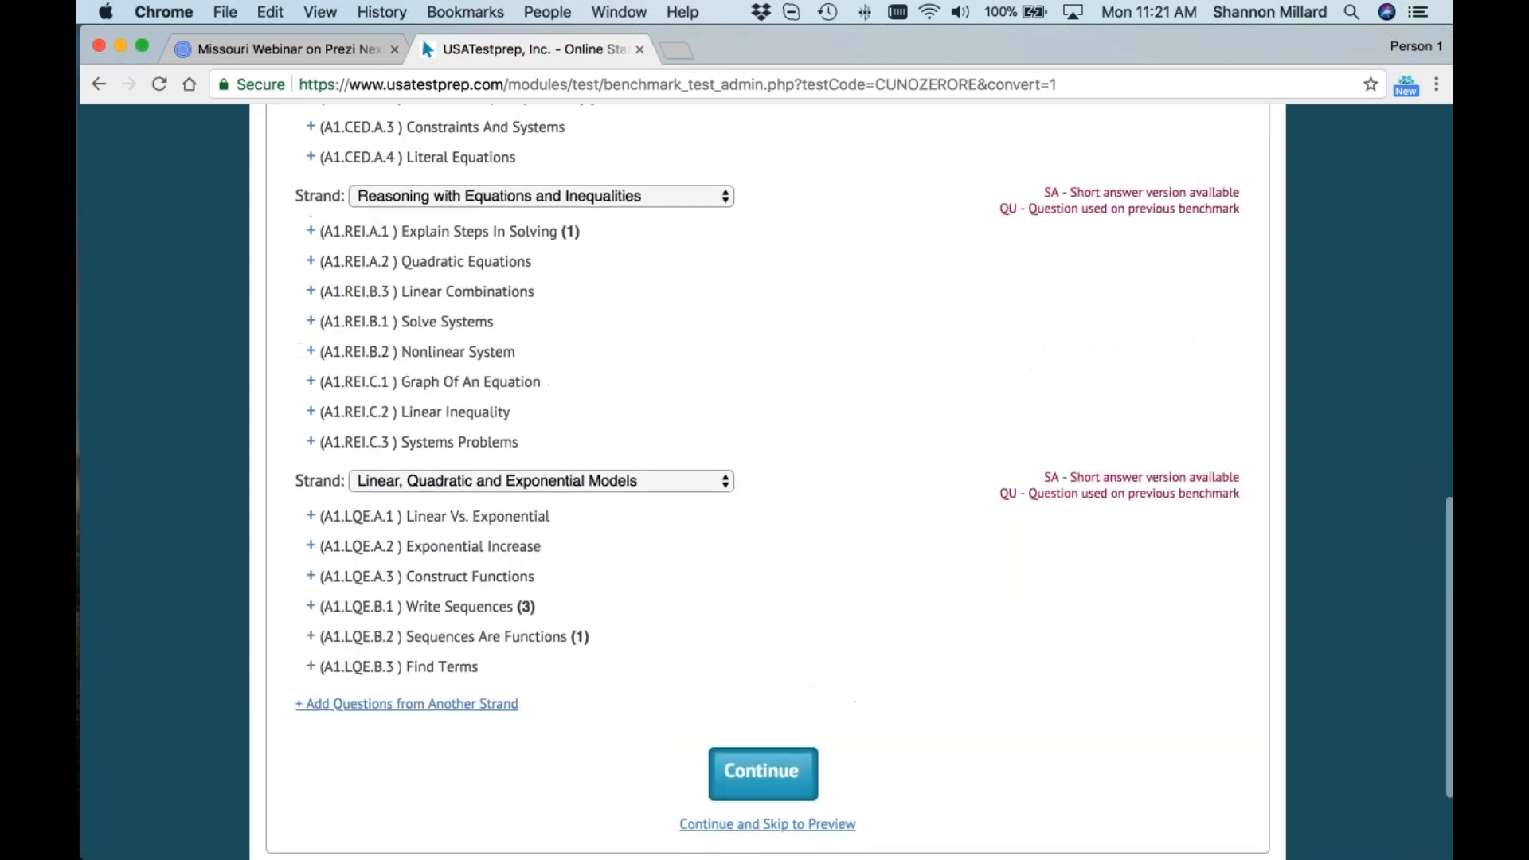
{"action": "scroll", "coordinate": [328, 569], "scroll_direction": "up", "scroll_amount": 3}
{"action": "scroll", "coordinate": [328, 568], "scroll_direction": "down", "scroll_amount": 3}
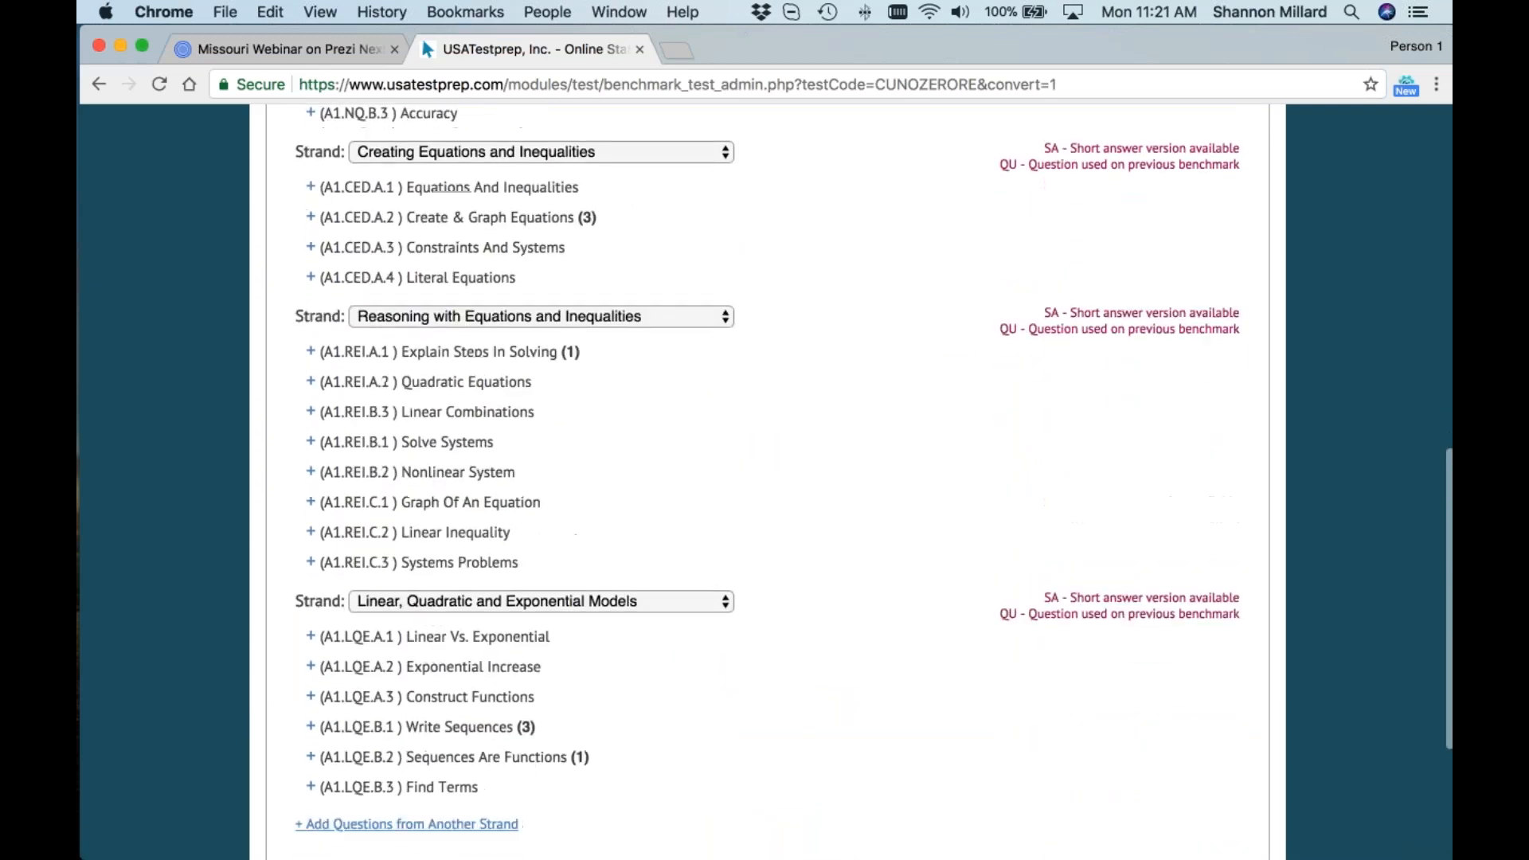
{"action": "scroll", "coordinate": [328, 568], "scroll_direction": "up", "scroll_amount": 7}
{"action": "scroll", "coordinate": [328, 569], "scroll_direction": "down", "scroll_amount": 3}
{"action": "scroll", "coordinate": [446, 422], "scroll_direction": "down", "scroll_amount": 1}
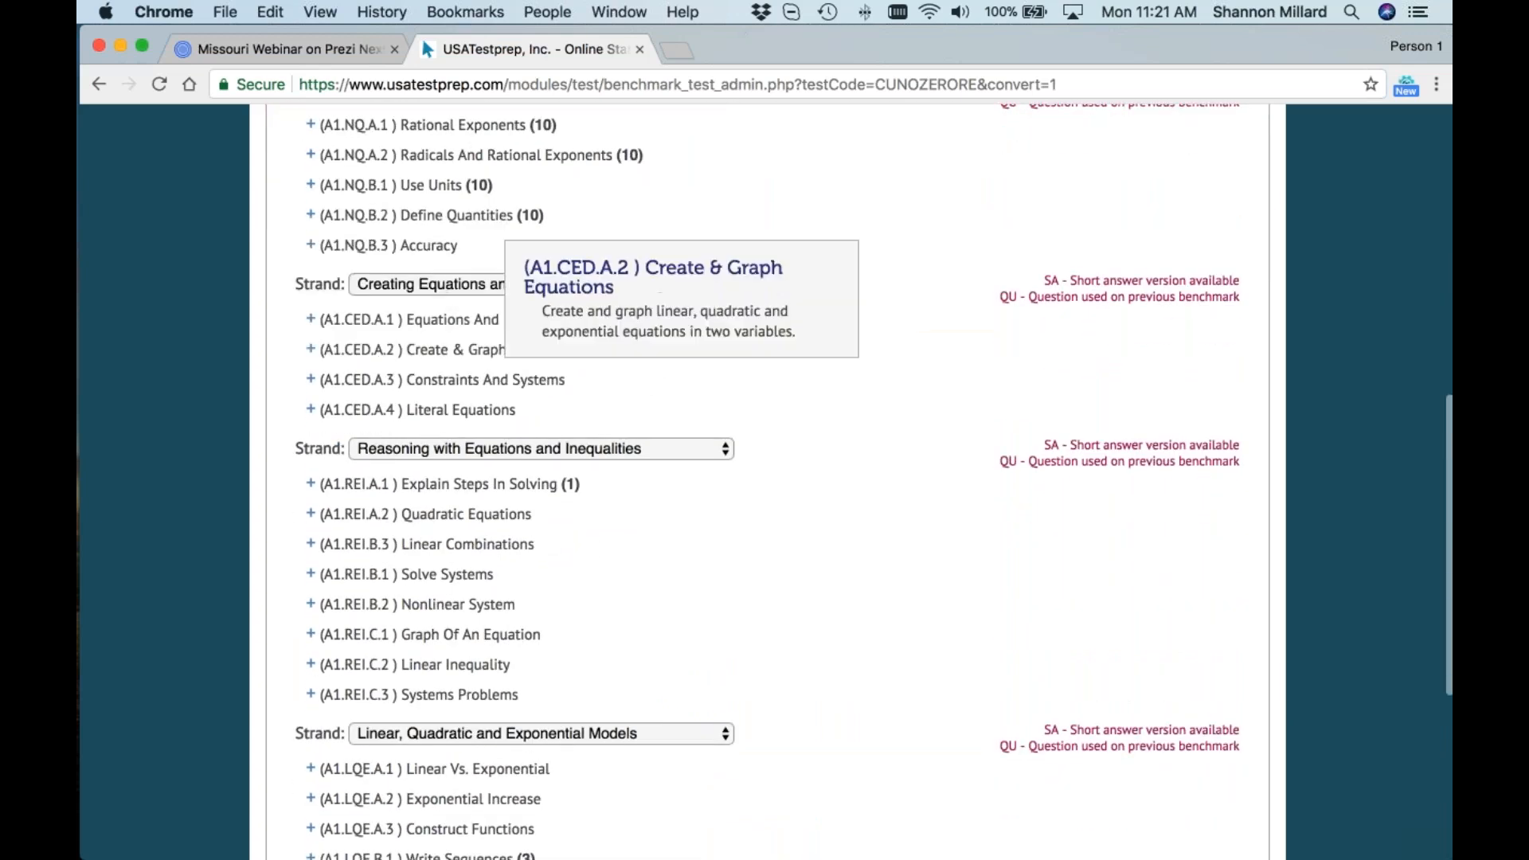
{"action": "left_click", "coordinate": [332, 379]}
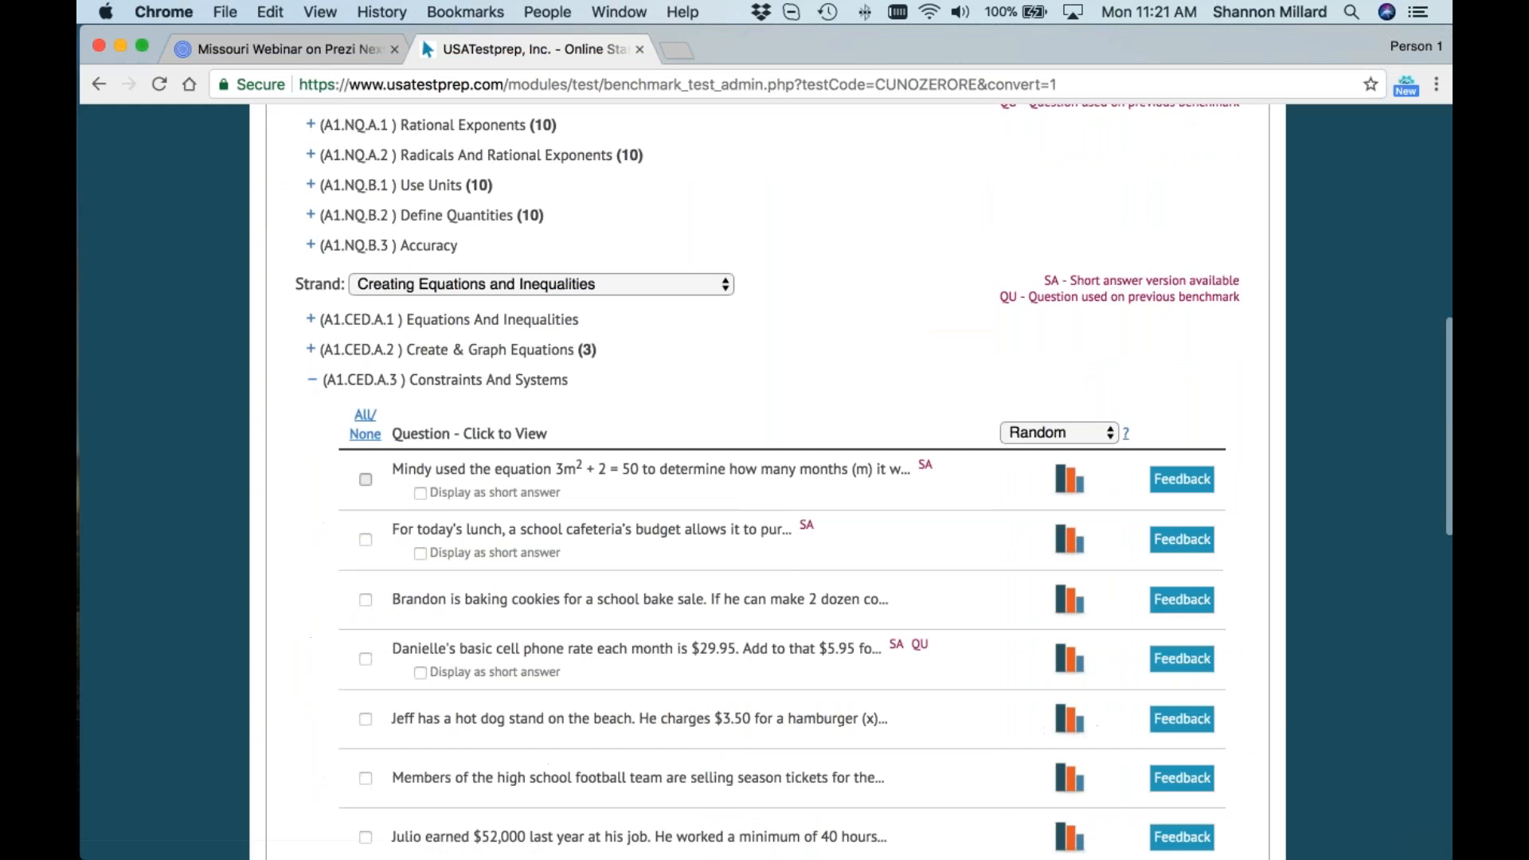
{"action": "left_click", "coordinate": [365, 479]}
{"action": "left_click", "coordinate": [366, 589]}
{"action": "left_click", "coordinate": [365, 649]}
{"action": "left_click", "coordinate": [313, 429]}
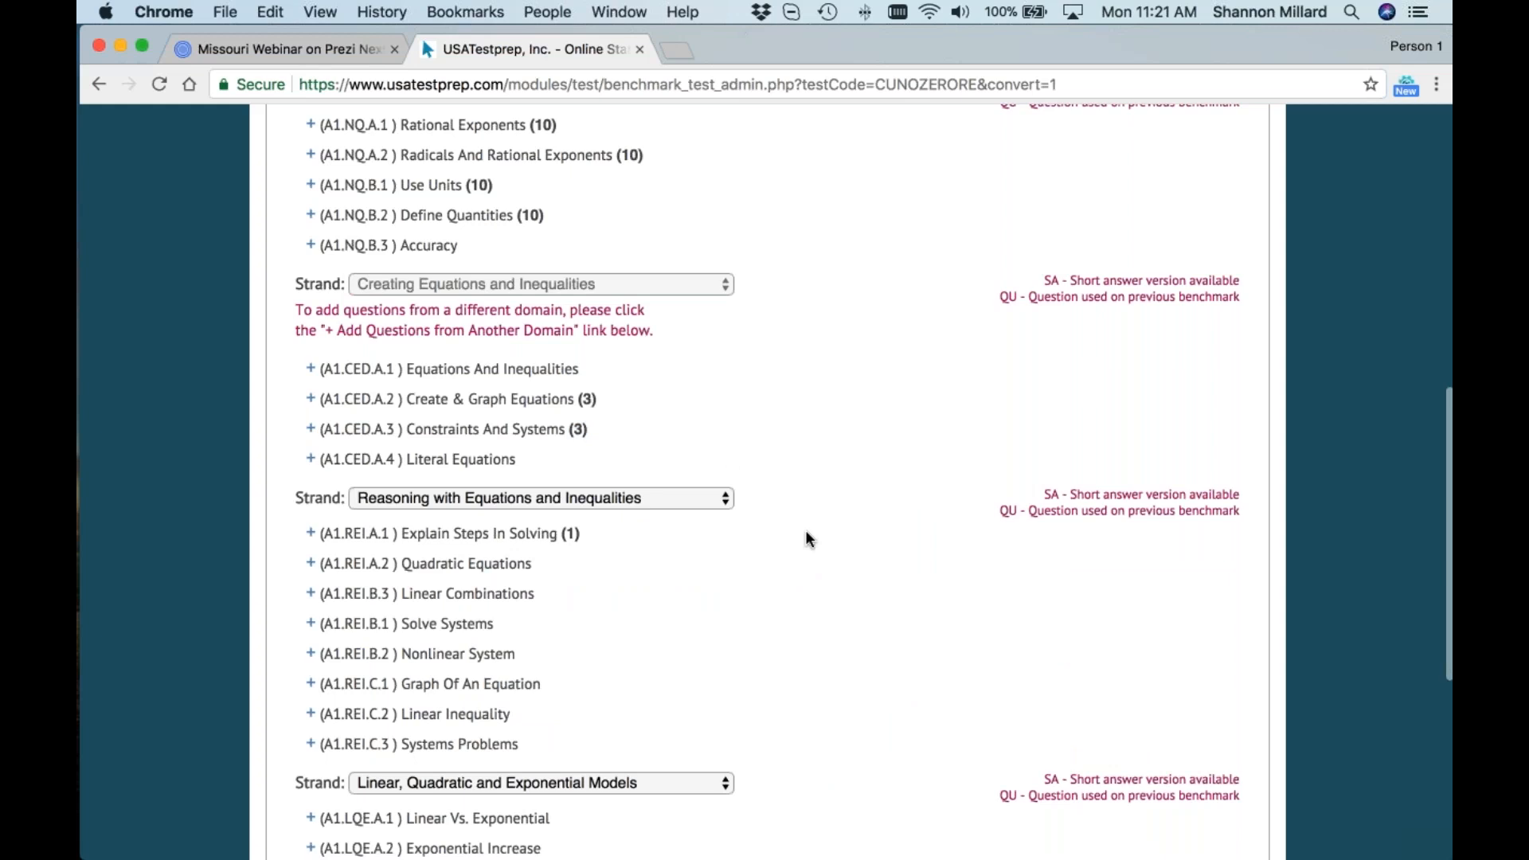
- Continue from question selection to the Favorites stage and decline adding favorite questions
{"action": "scroll", "coordinate": [805, 528], "scroll_direction": "down", "scroll_amount": 1}
{"action": "scroll", "coordinate": [800, 530], "scroll_direction": "down", "scroll_amount": 5}
{"action": "left_click", "coordinate": [764, 621]}
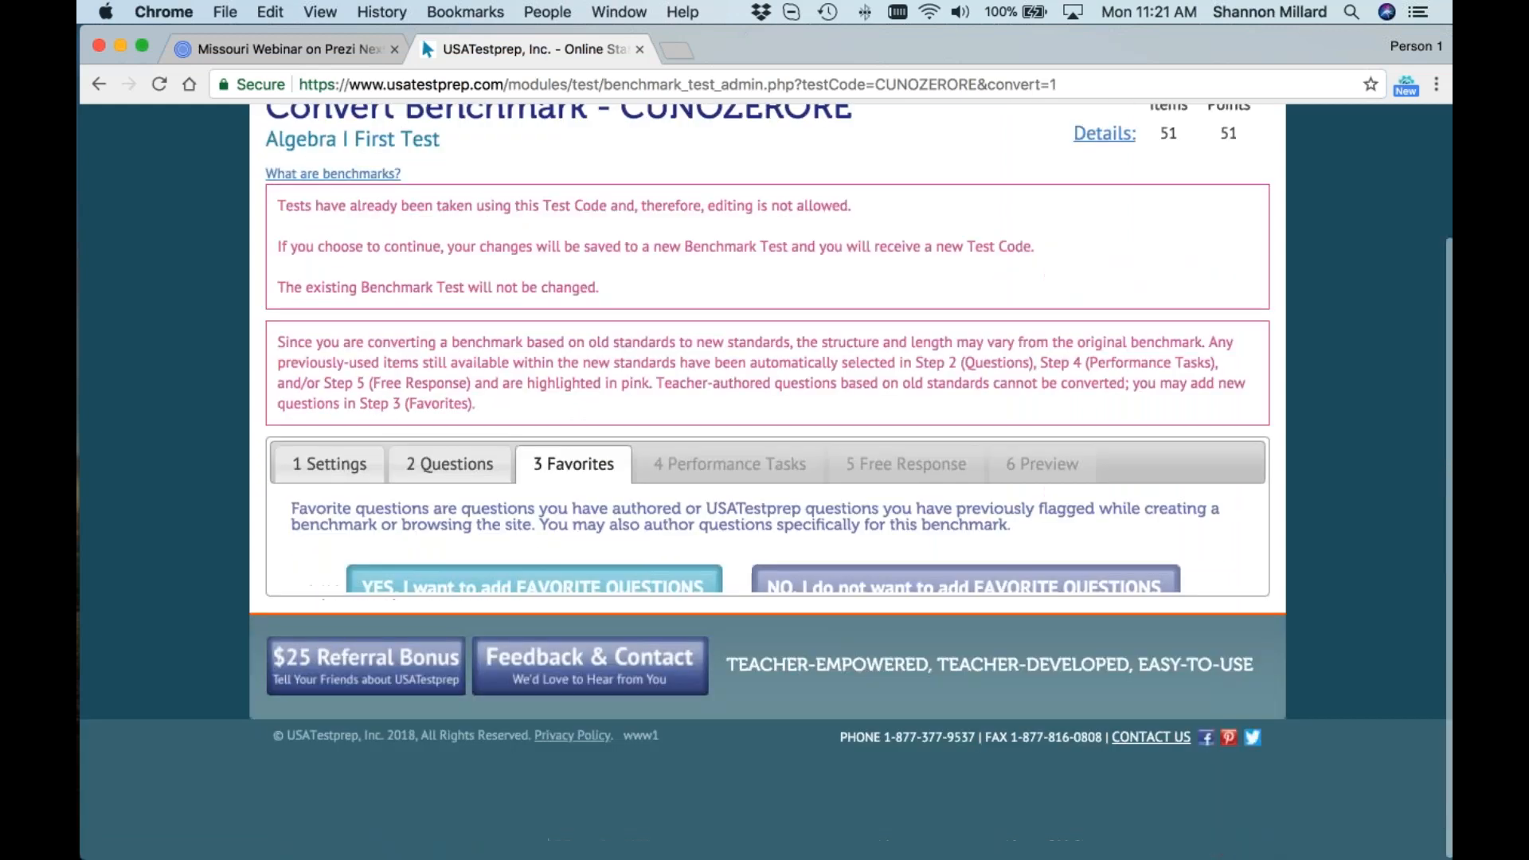
{"action": "left_click", "coordinate": [764, 615]}
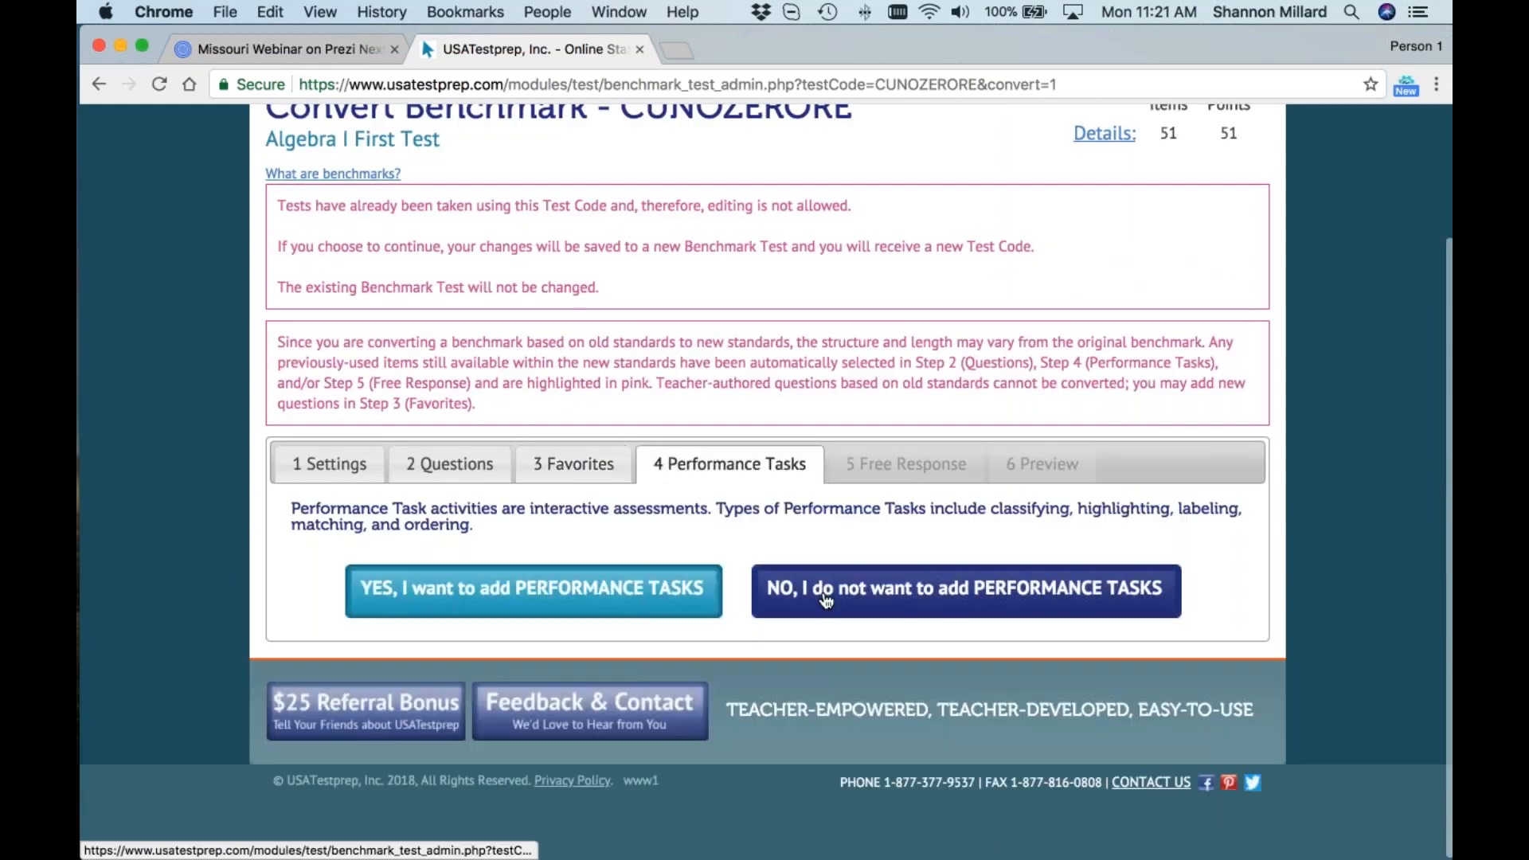
- Try adding the Linear Equation Graph performance task from Create & Graph Equations in the Creating Equations and Inequalities strand, and deselect it again
{"action": "left_click", "coordinate": [605, 573]}
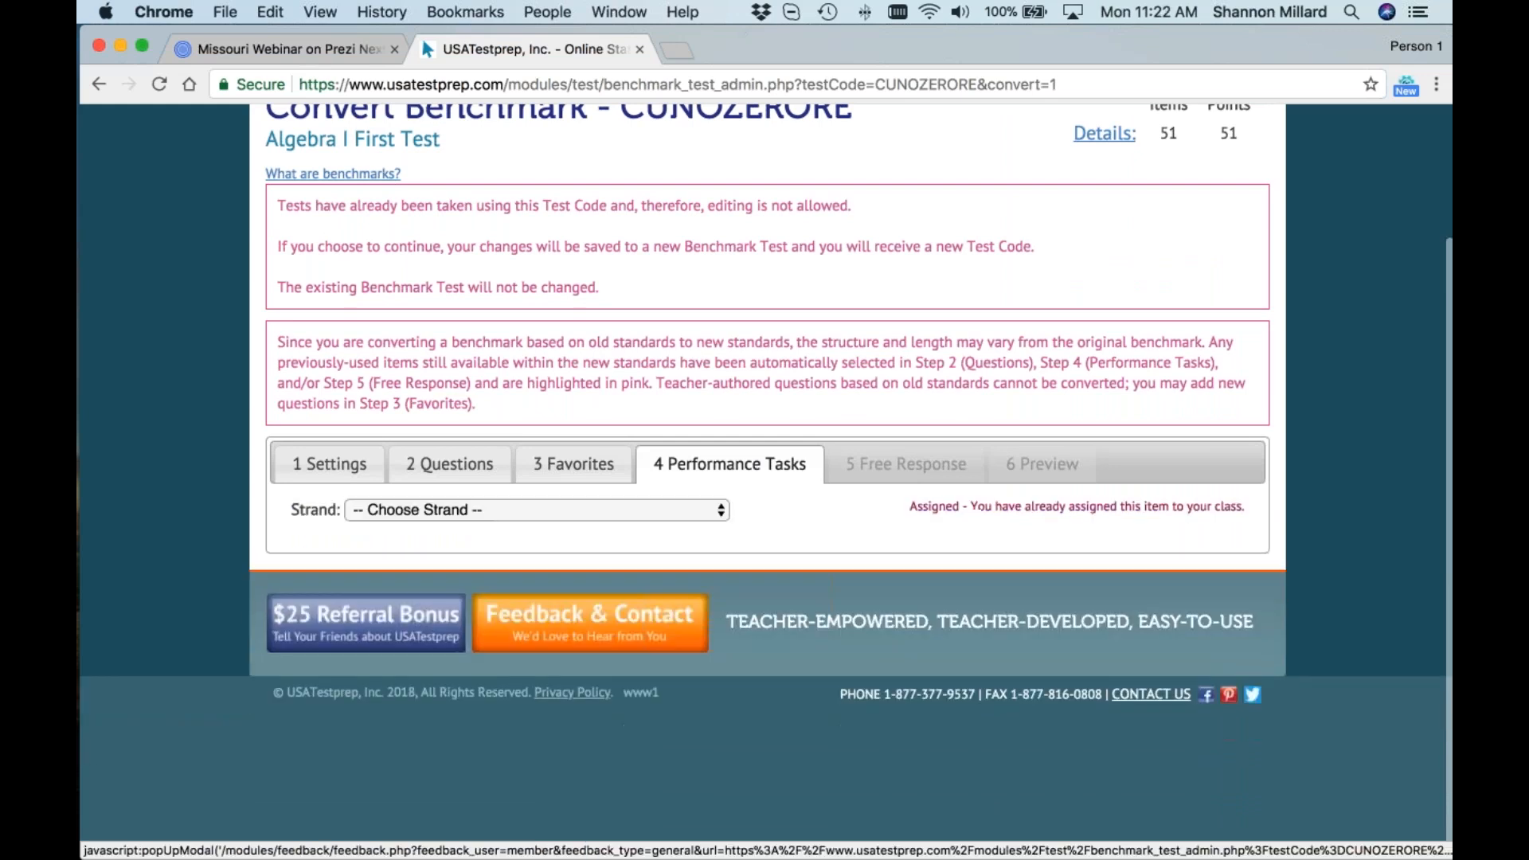
{"action": "left_click", "coordinate": [567, 513]}
{"action": "left_click", "coordinate": [478, 571]}
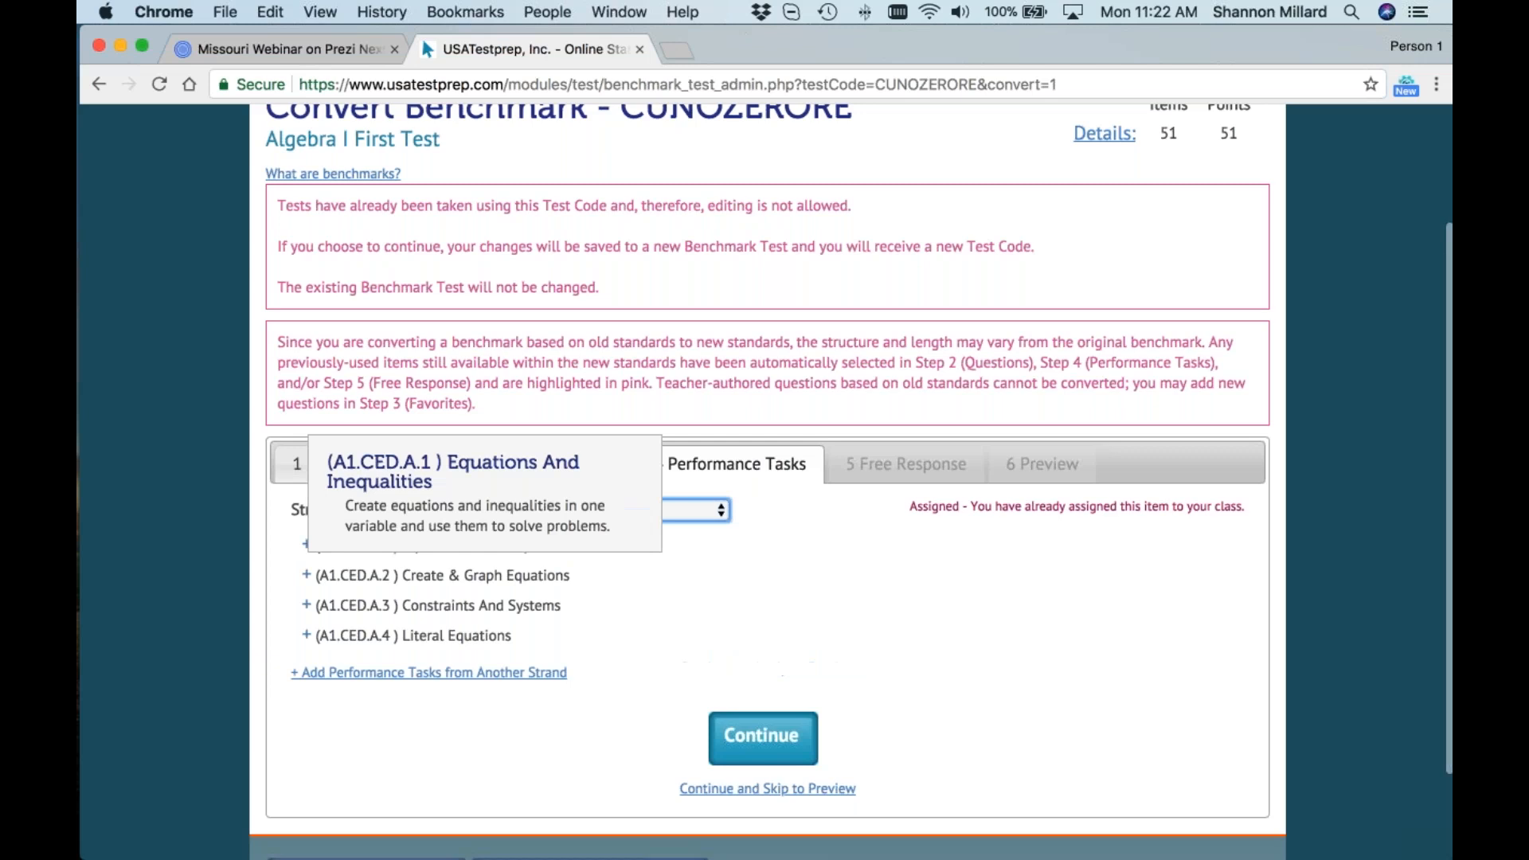
{"action": "left_click", "coordinate": [478, 574]}
{"action": "left_click", "coordinate": [361, 676]}
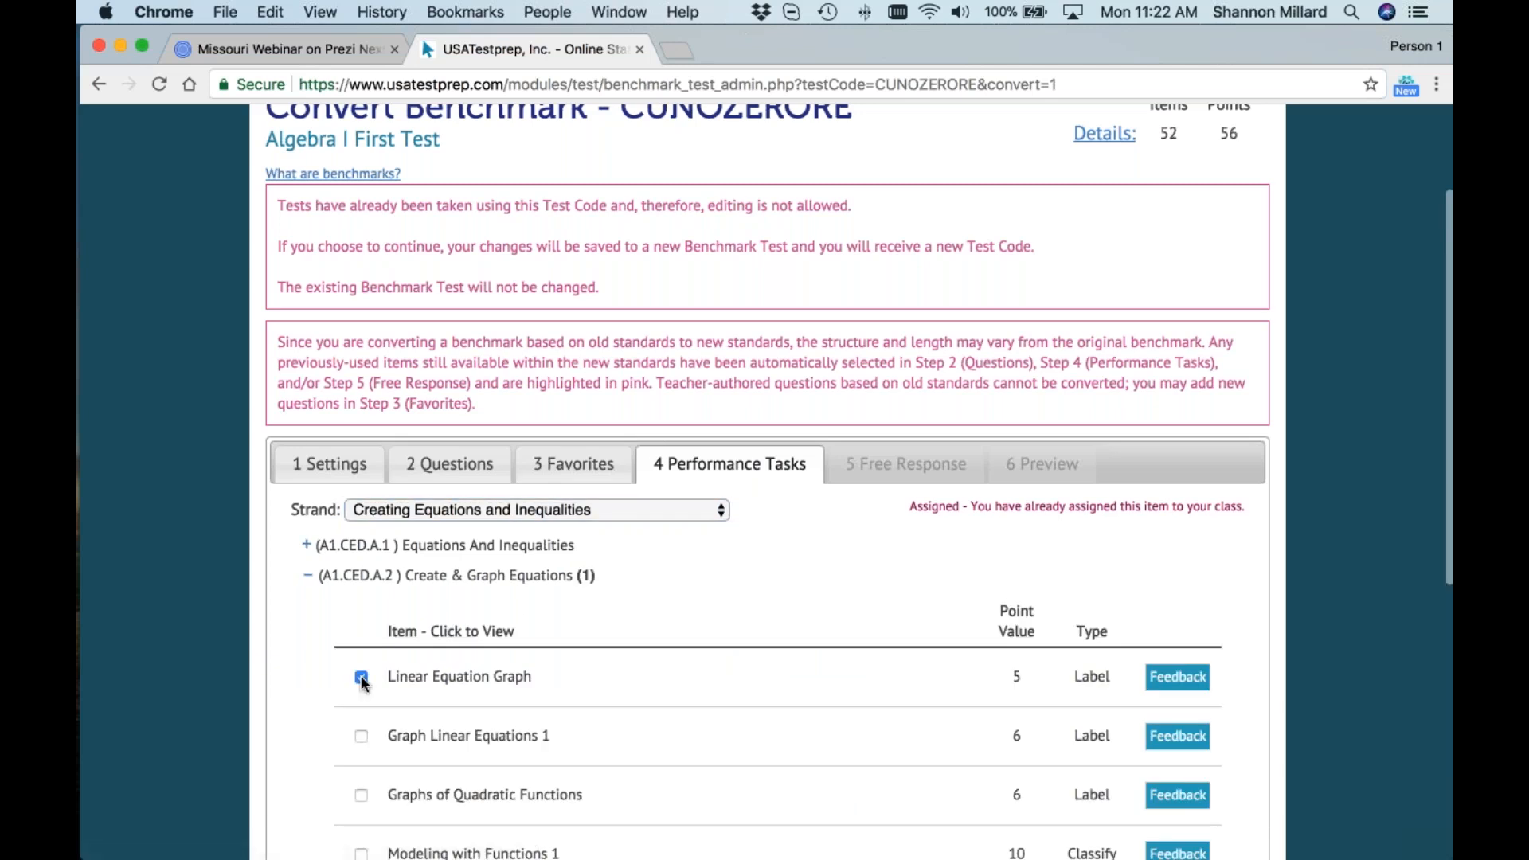
{"action": "left_click", "coordinate": [360, 677]}
{"action": "scroll", "coordinate": [361, 677], "scroll_direction": "down", "scroll_amount": 6}
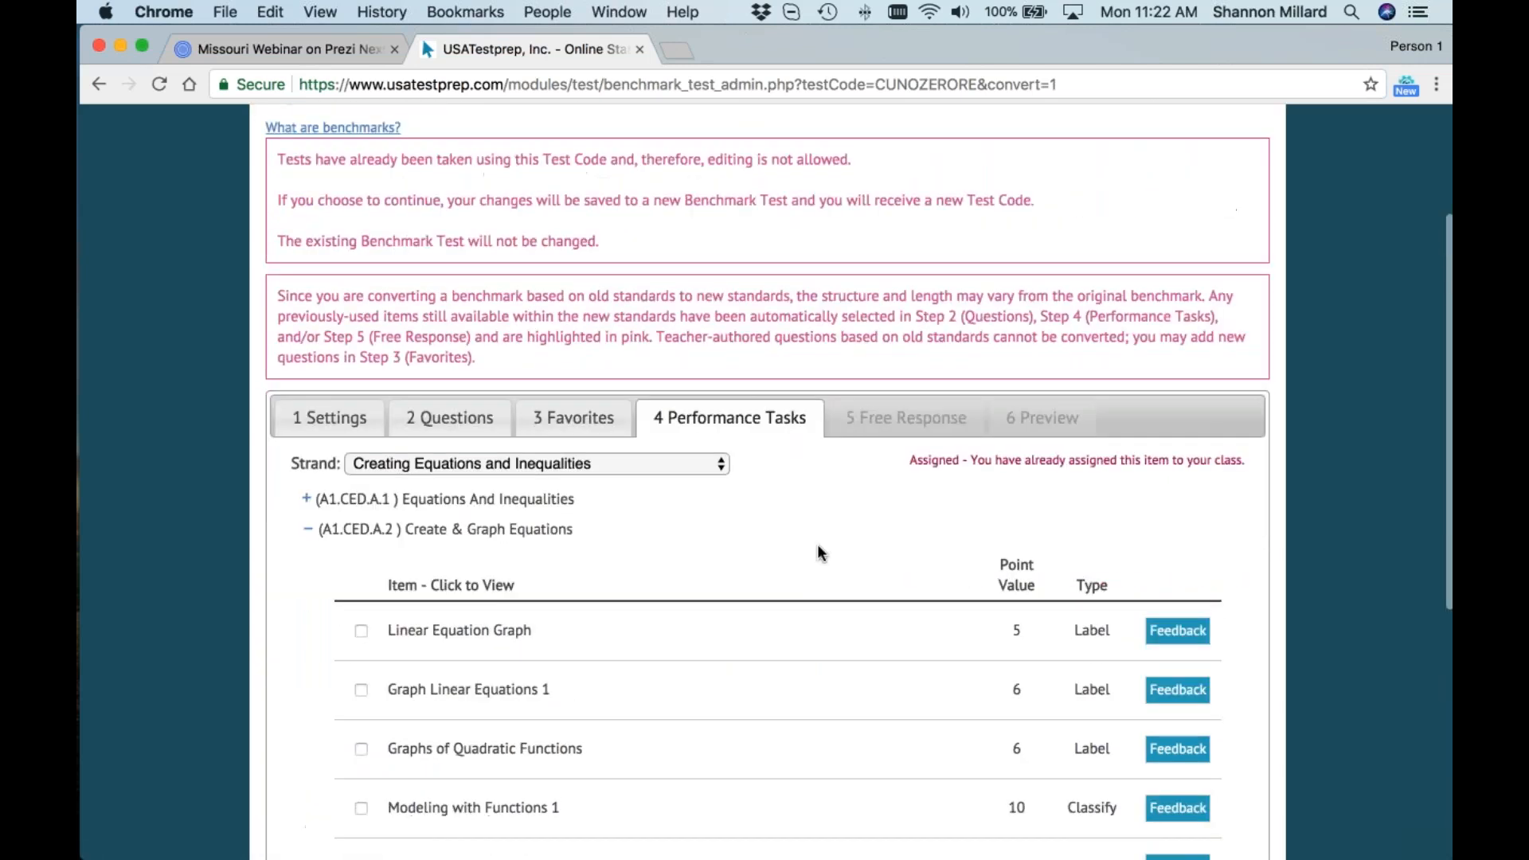
- Continue past performance tasks, decline adding free response questions and look through the questions in the benchmark preview
{"action": "left_click", "coordinate": [762, 623]}
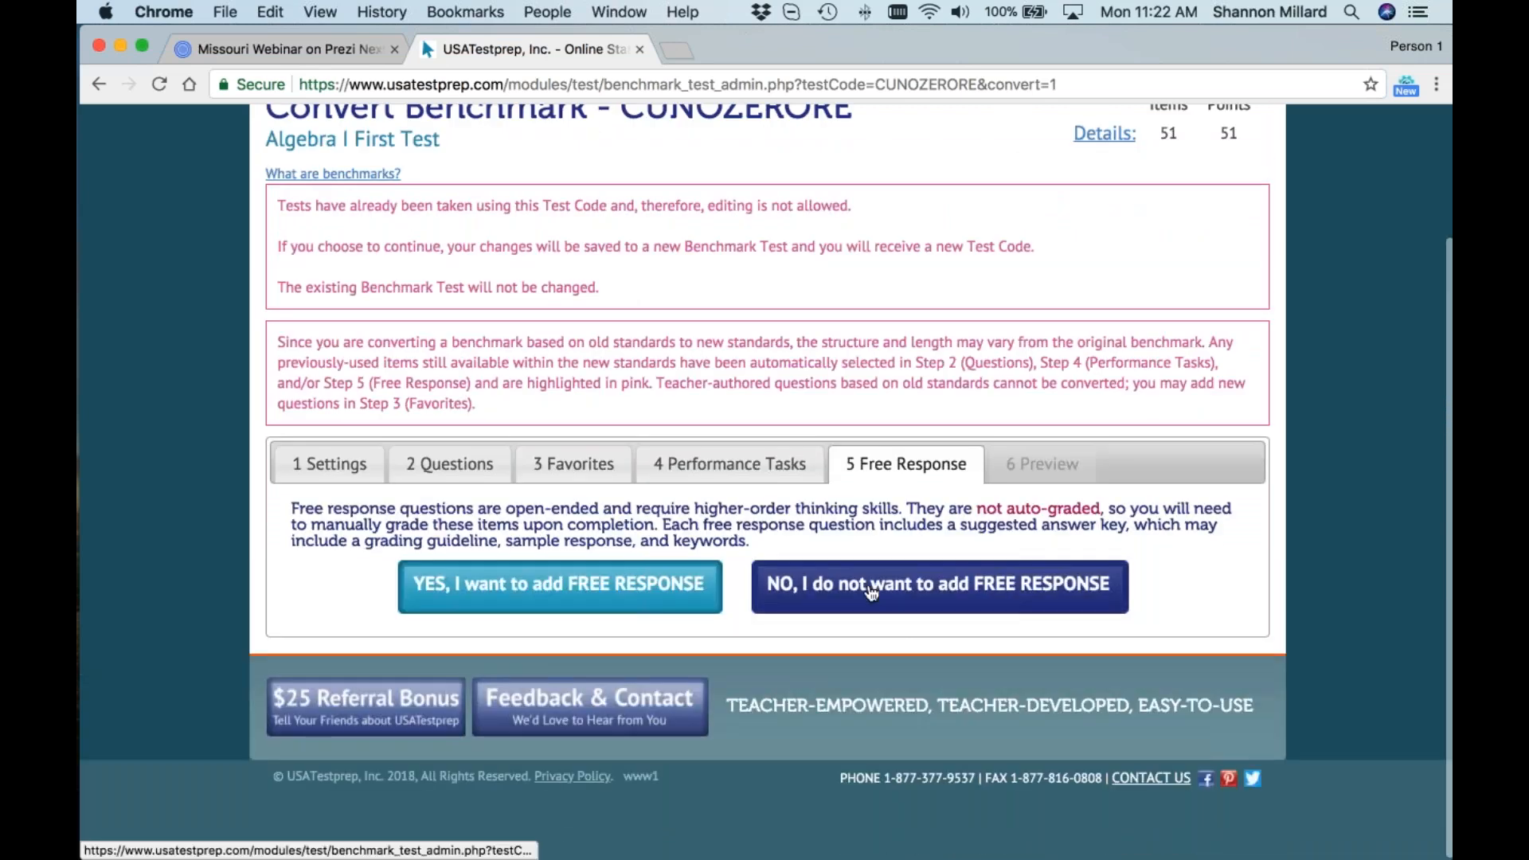
{"action": "left_click", "coordinate": [912, 586]}
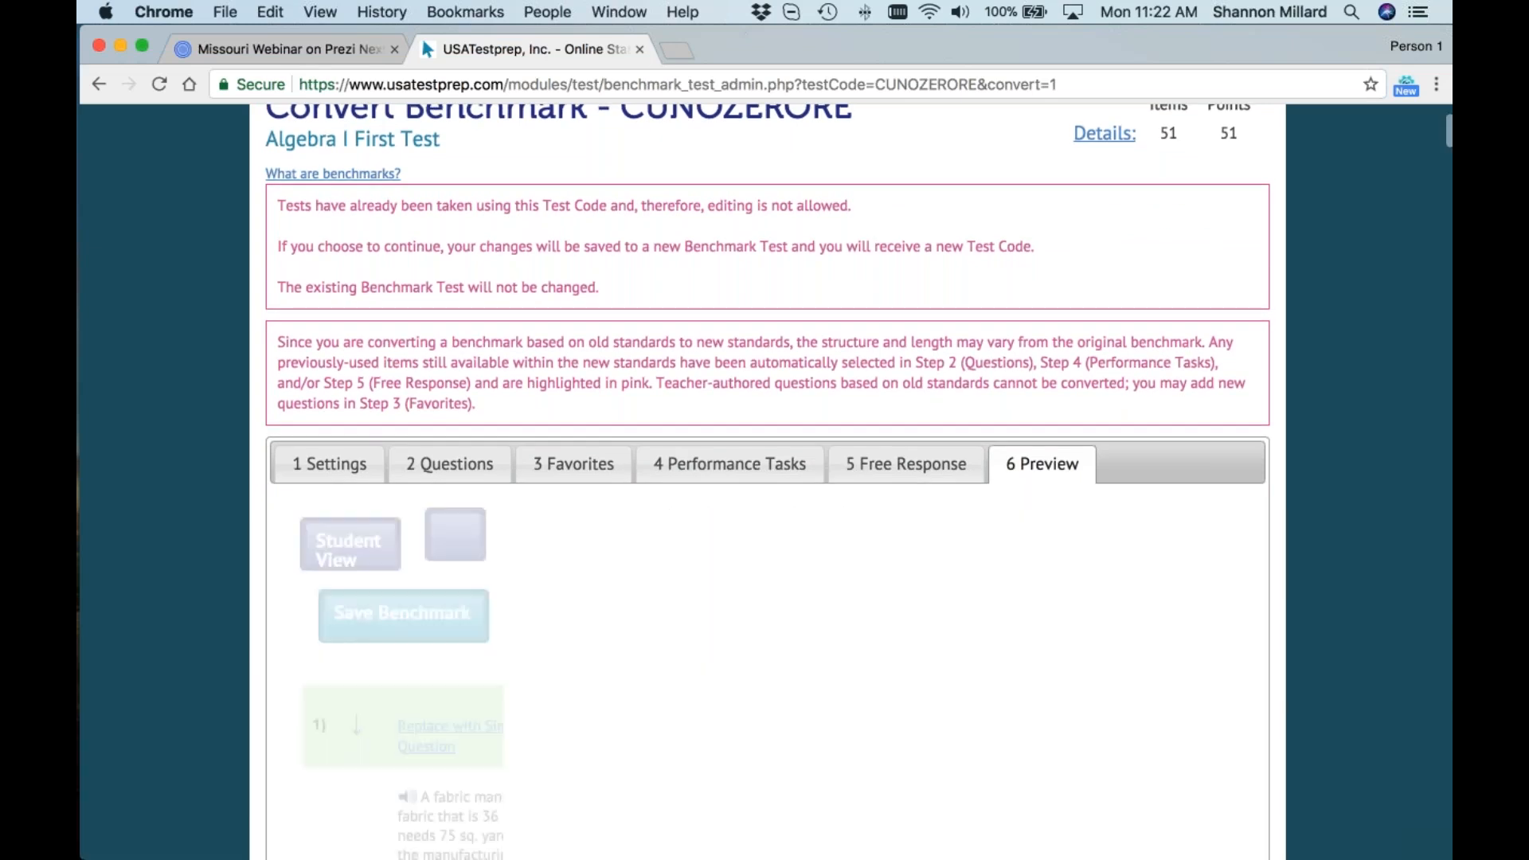
{"action": "scroll", "coordinate": [767, 477], "scroll_direction": "down", "scroll_amount": 15}
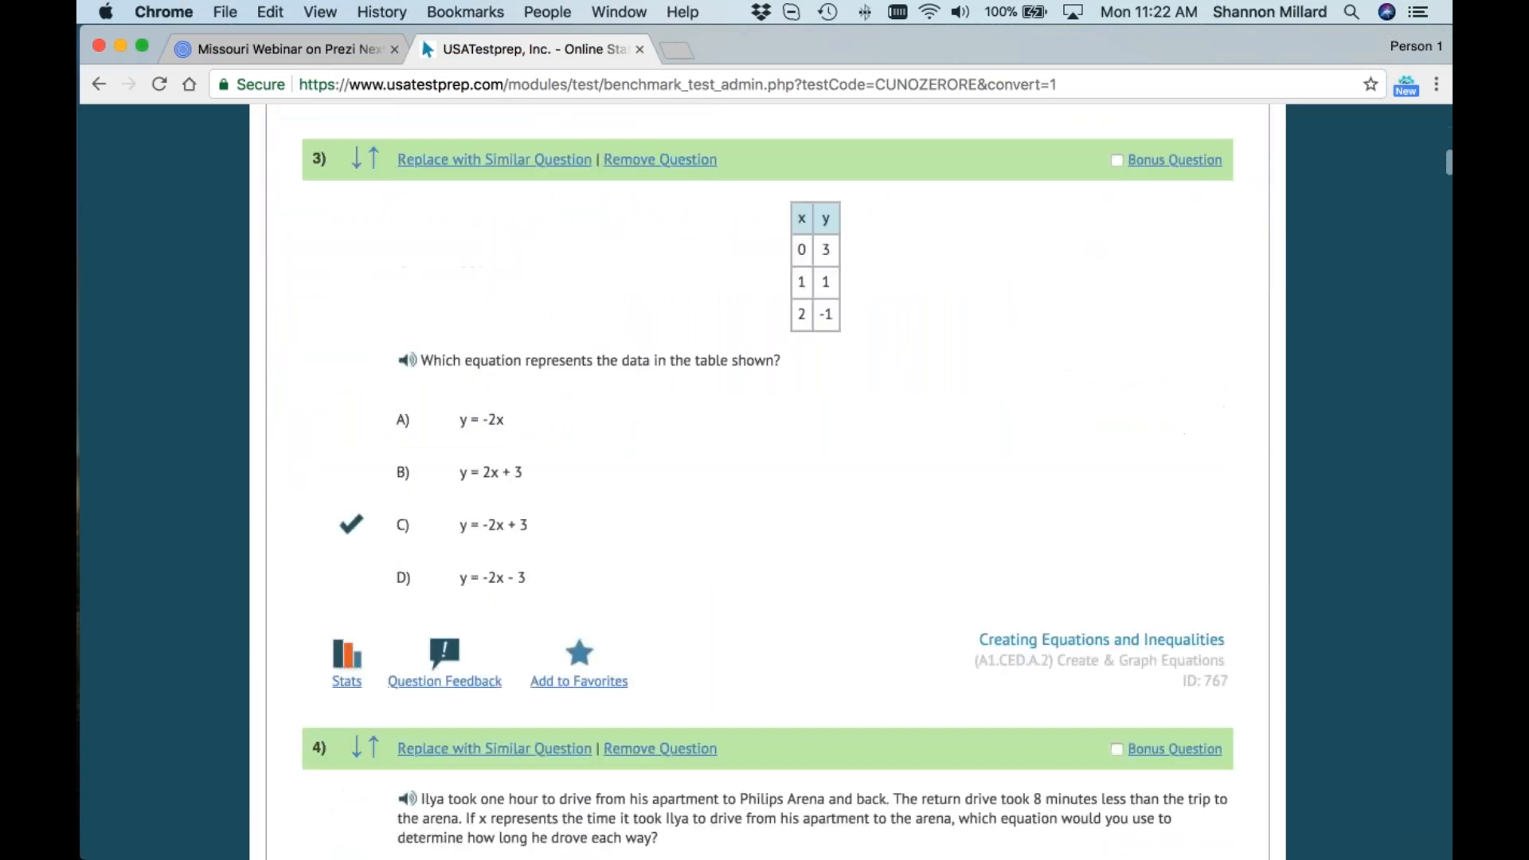
{"action": "scroll", "coordinate": [766, 477], "scroll_direction": "down", "scroll_amount": 20}
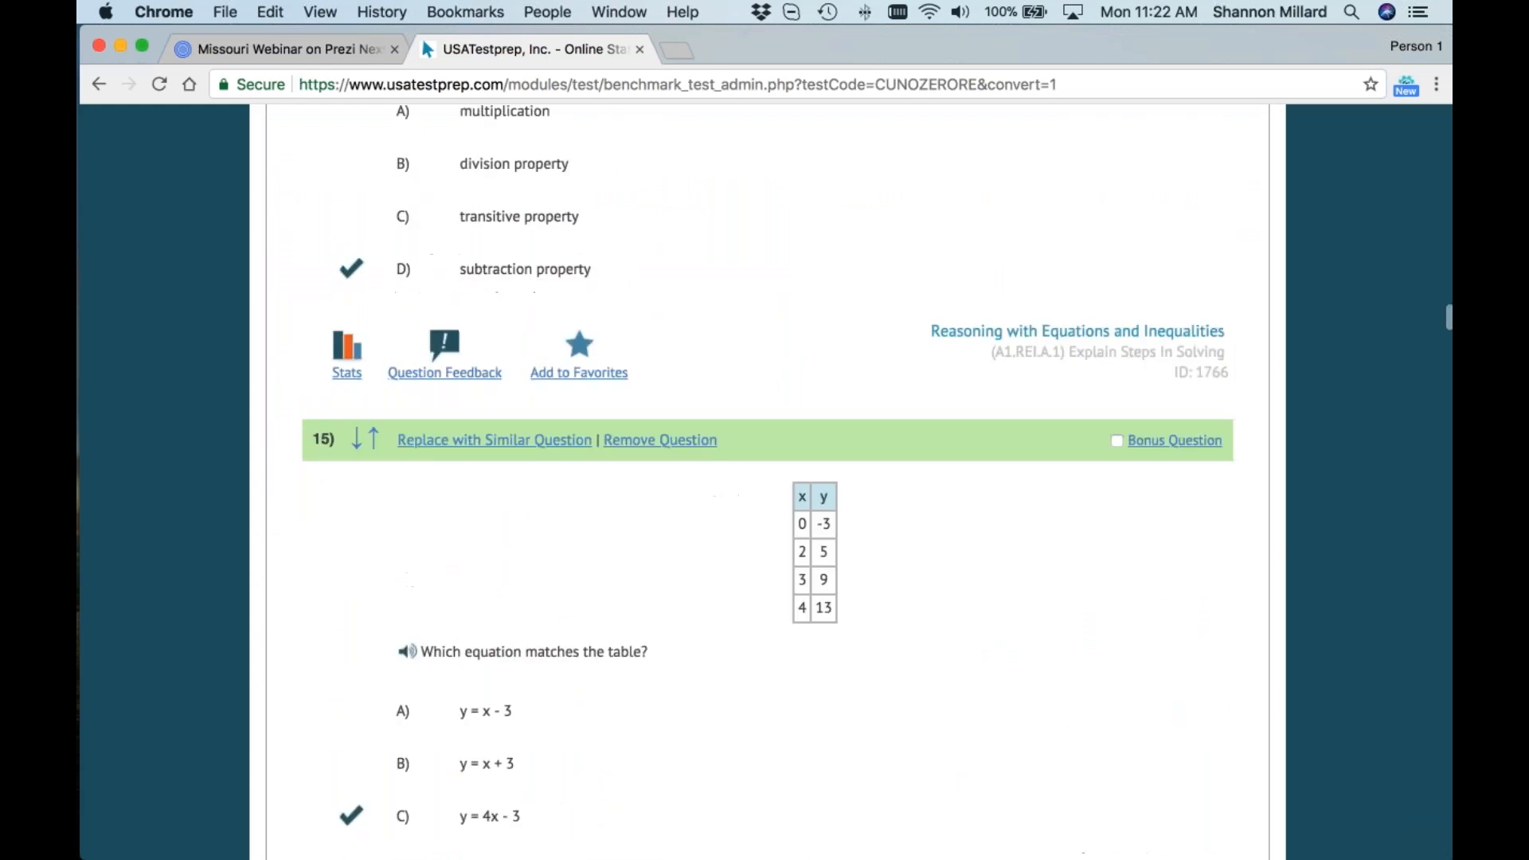
- Save the converted benchmark and confirm creating it as a new benchmark test
{"action": "scroll", "coordinate": [767, 478], "scroll_direction": "up", "scroll_amount": 20}
{"action": "scroll", "coordinate": [345, 150], "scroll_direction": "up", "scroll_amount": 7}
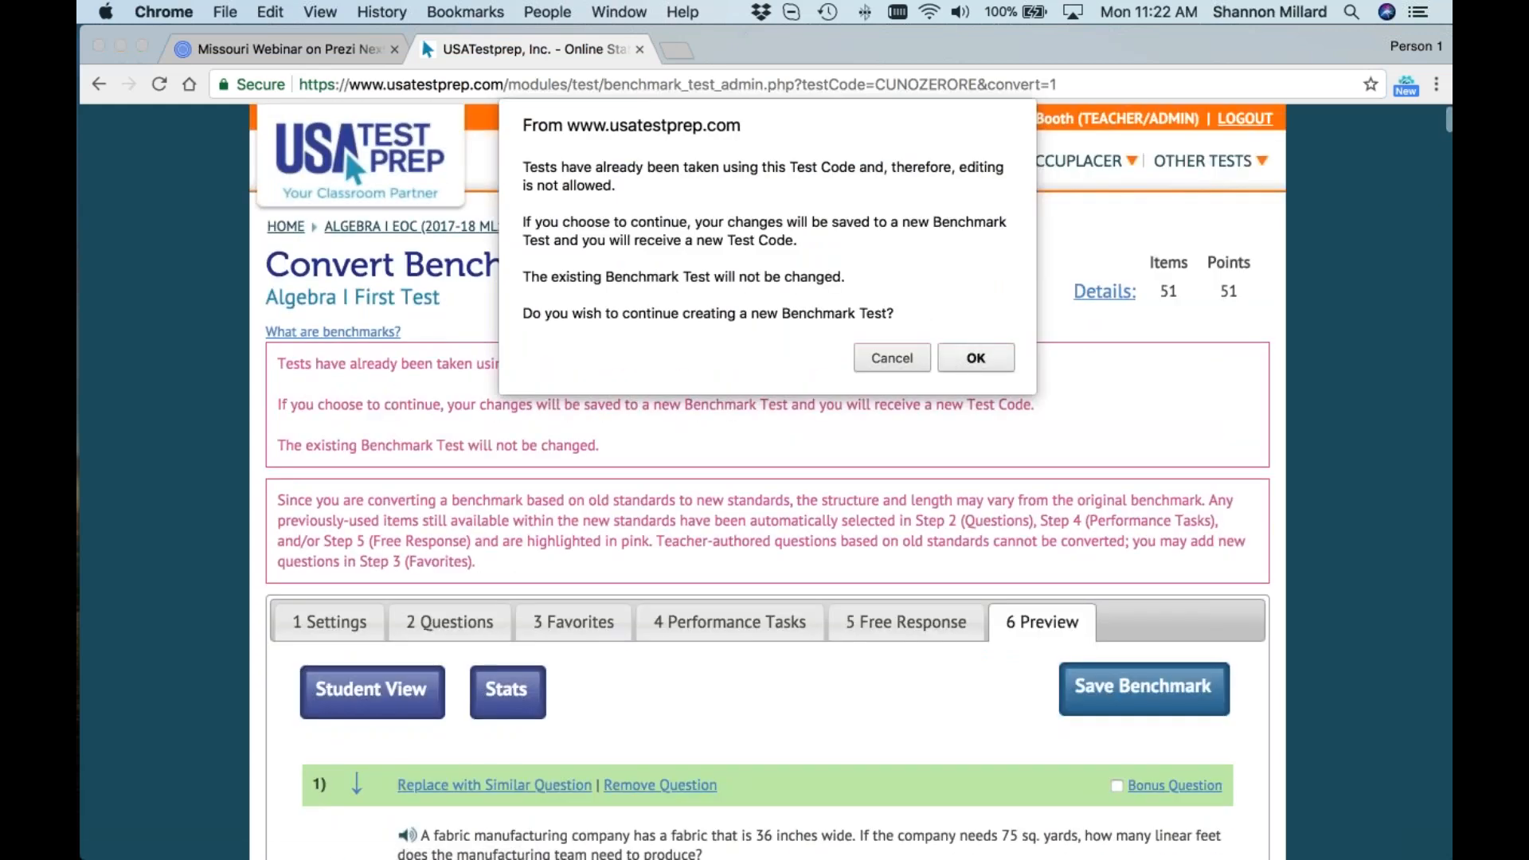
{"action": "left_click", "coordinate": [977, 360]}
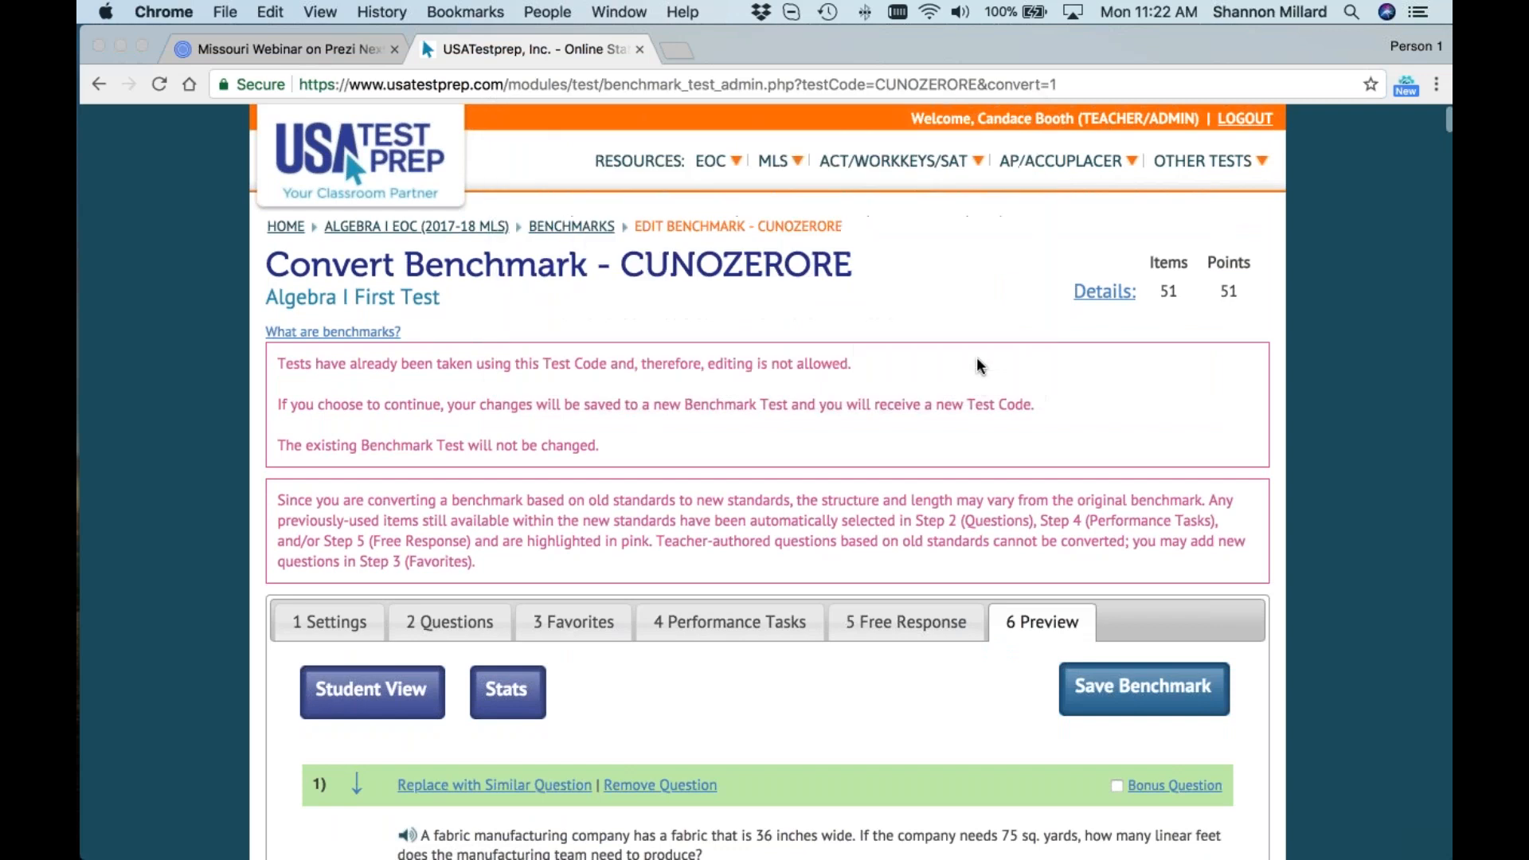
{"action": "scroll", "coordinate": [754, 510], "scroll_direction": "down", "scroll_amount": 1}
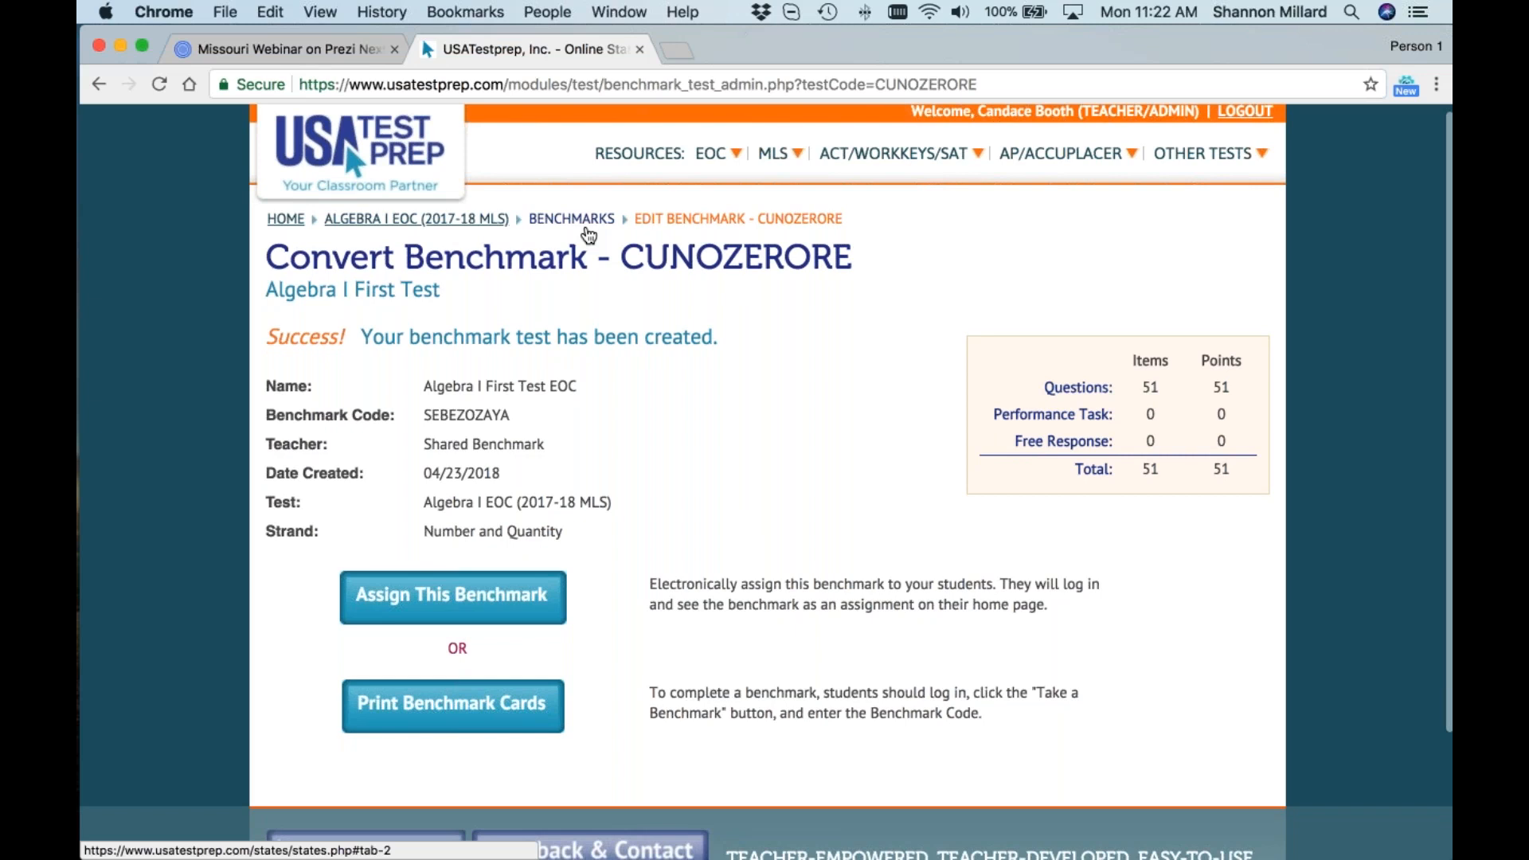
- Return to the benchmarks list and view the pop-up window for the Algebra I First Test EOC benchmark, closing it when done
{"action": "left_click", "coordinate": [586, 229]}
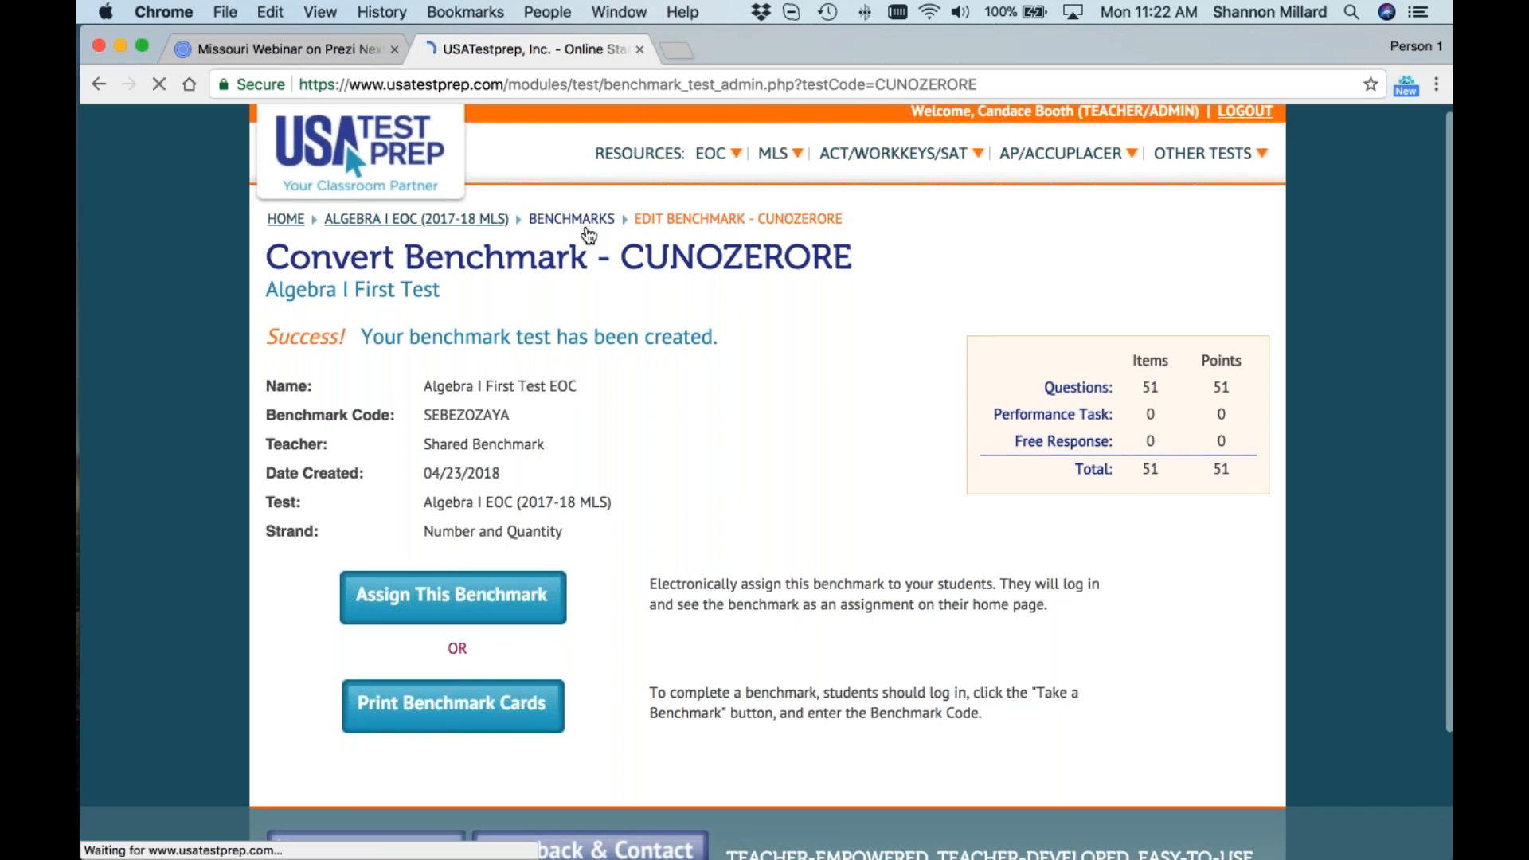
{"action": "scroll", "coordinate": [669, 474], "scroll_direction": "down", "scroll_amount": 4}
{"action": "triple_click", "coordinate": [575, 589]}
{"action": "left_click", "coordinate": [581, 589]}
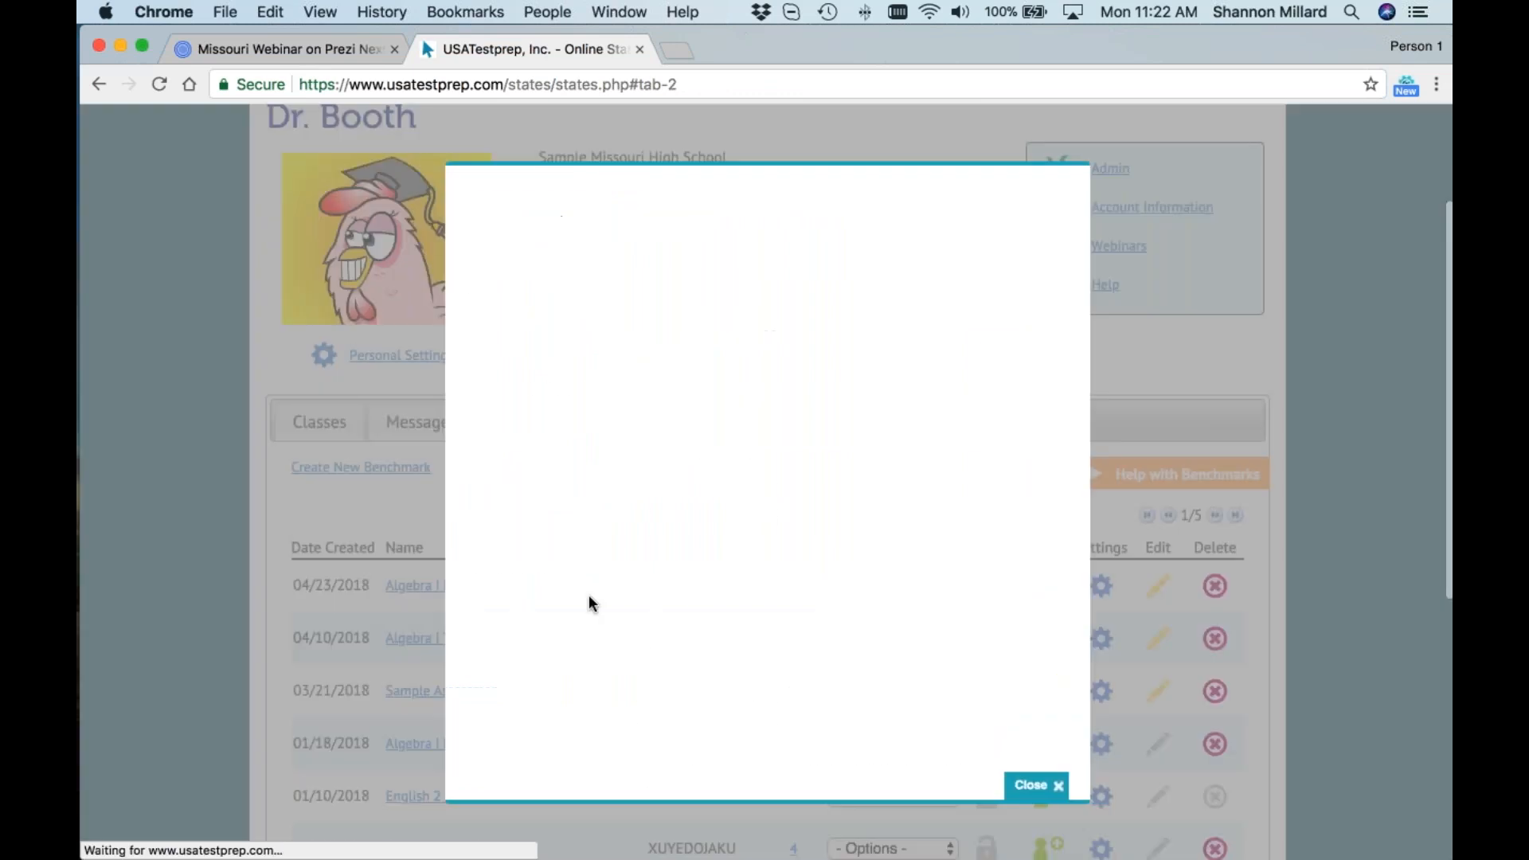
{"action": "left_click_drag", "start_coordinate": [806, 231], "coordinate": [514, 223]}
{"action": "left_click", "coordinate": [514, 223]}
{"action": "left_click", "coordinate": [1036, 786]}
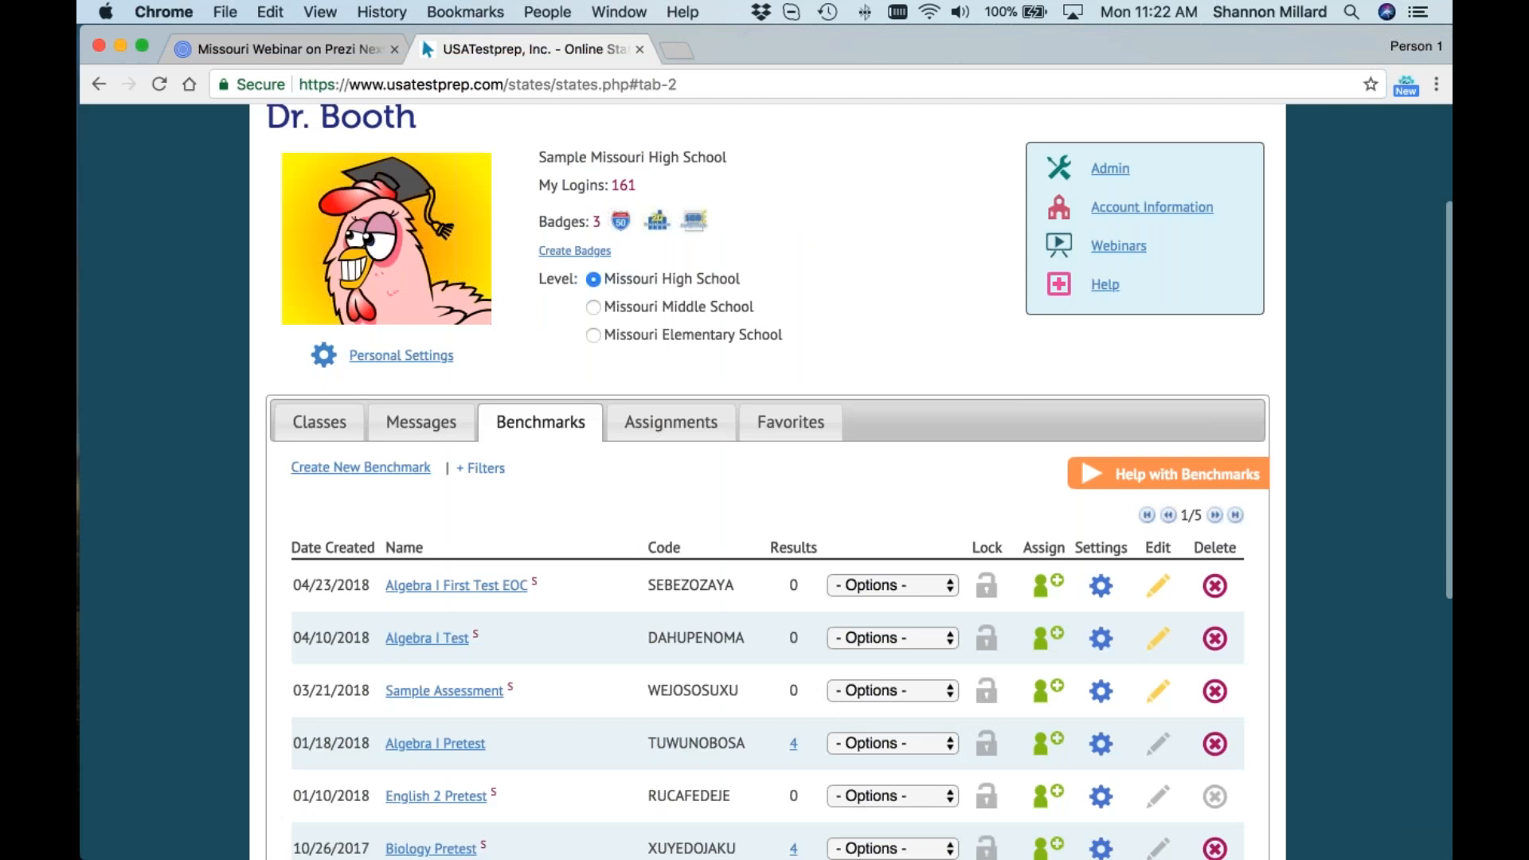
- Look over the benchmarks list, return to the teacher home page and switch from Chrome to another application
{"action": "scroll", "coordinate": [767, 509], "scroll_direction": "down", "scroll_amount": 4}
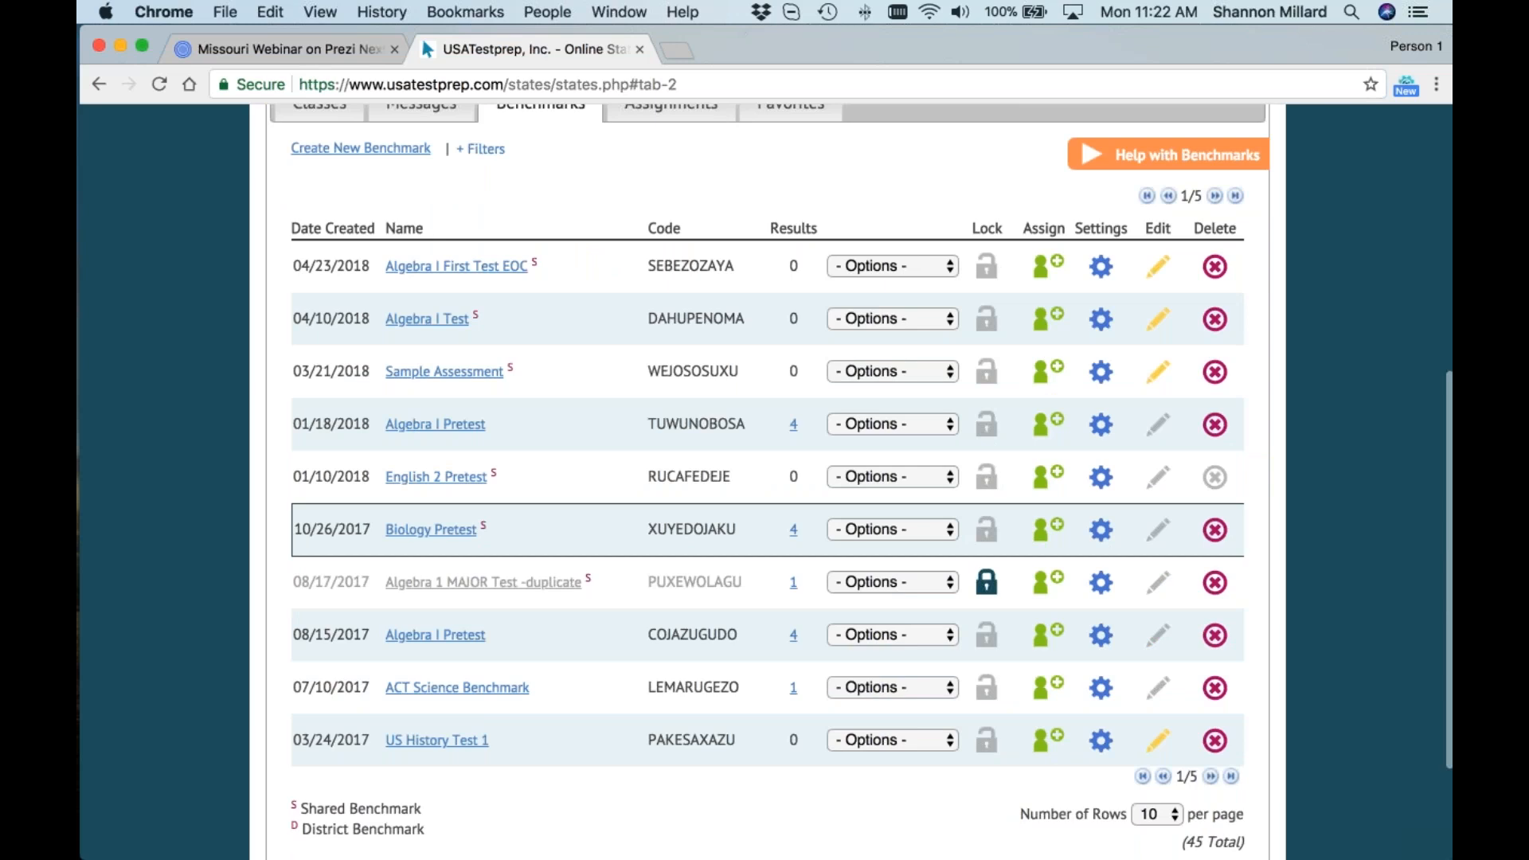
{"action": "scroll", "coordinate": [572, 504], "scroll_direction": "up", "scroll_amount": 6}
{"action": "left_click", "coordinate": [346, 151]}
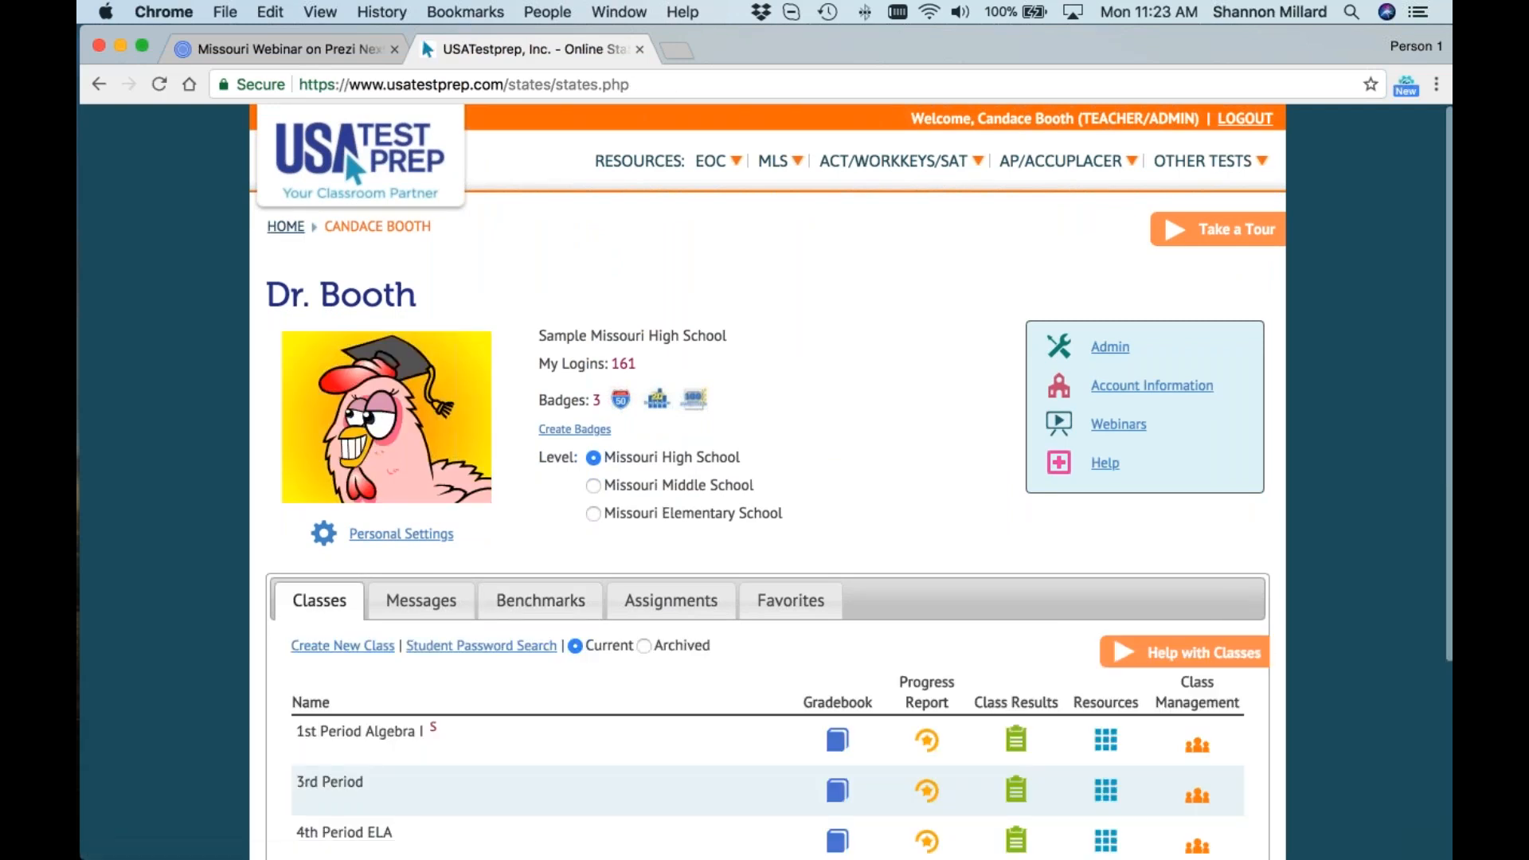
{"action": "key", "text": "super+Tab"}
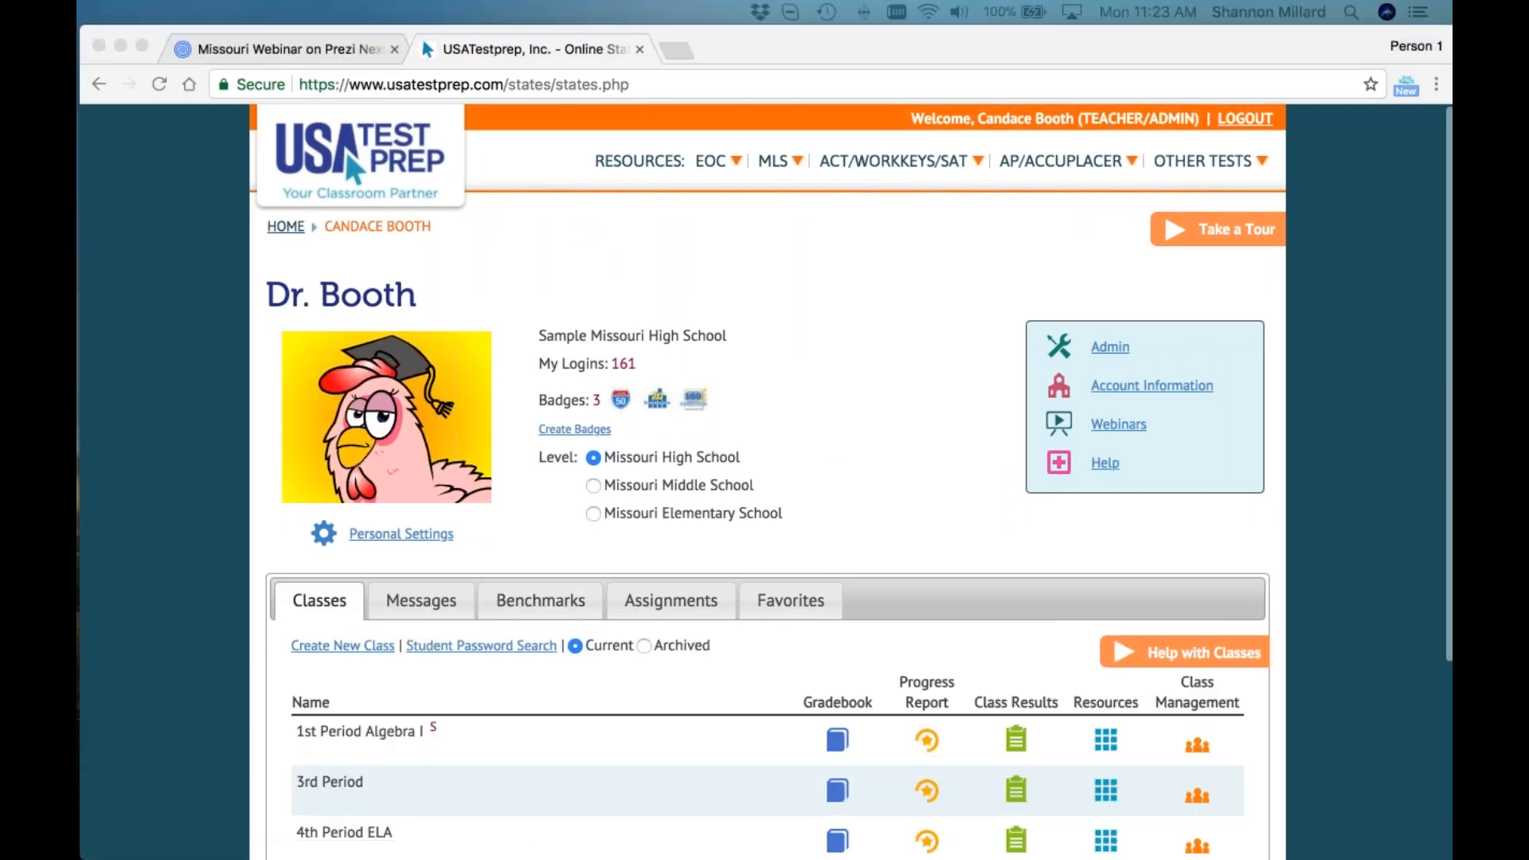